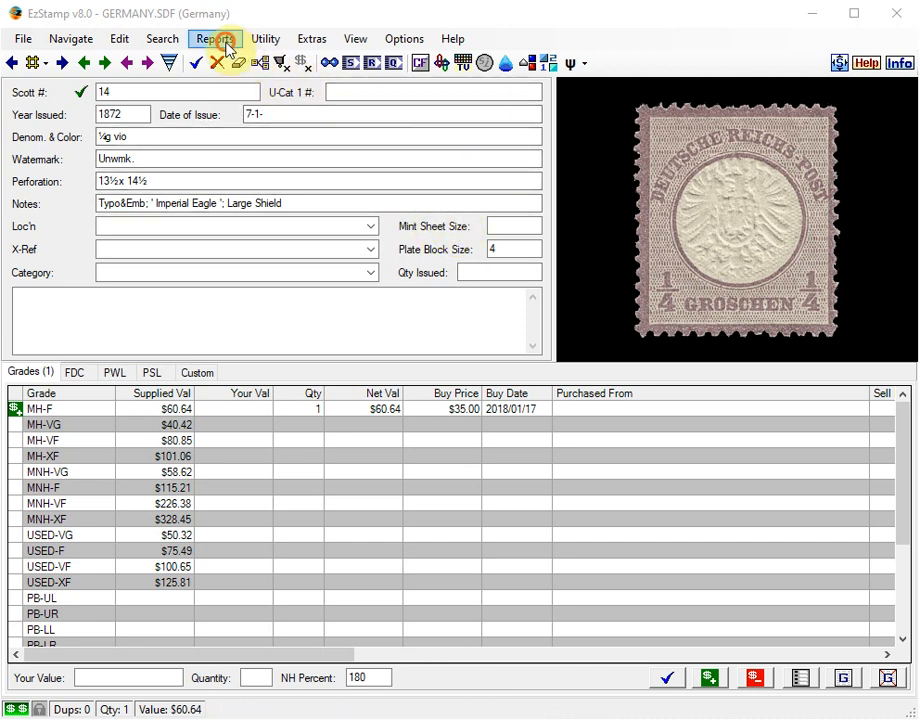
pyautogui.click(216, 40)
pyautogui.click(216, 40)
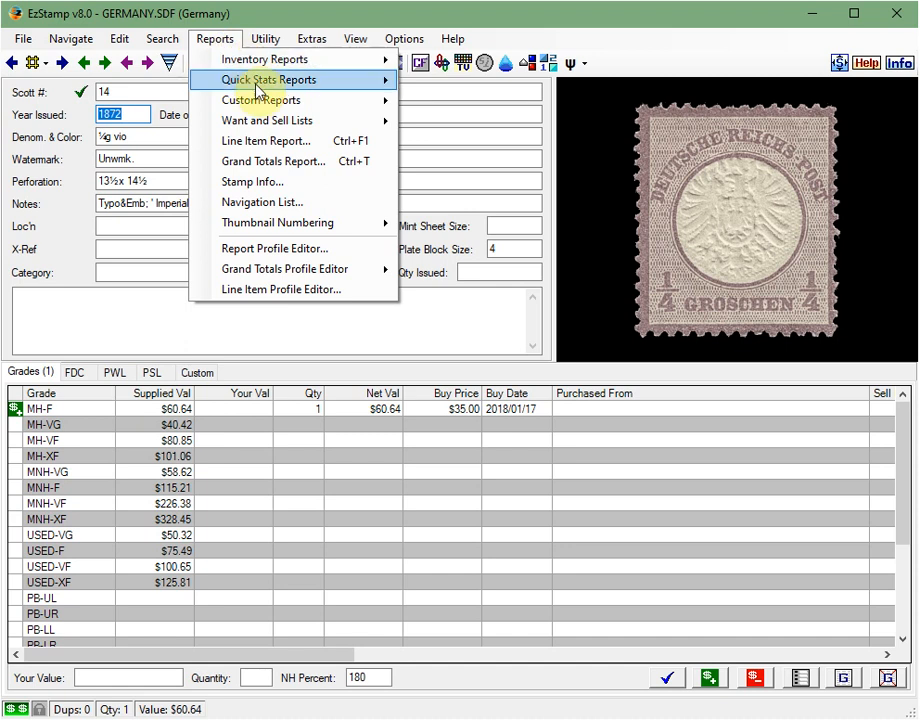
pyautogui.moveTo(224, 120)
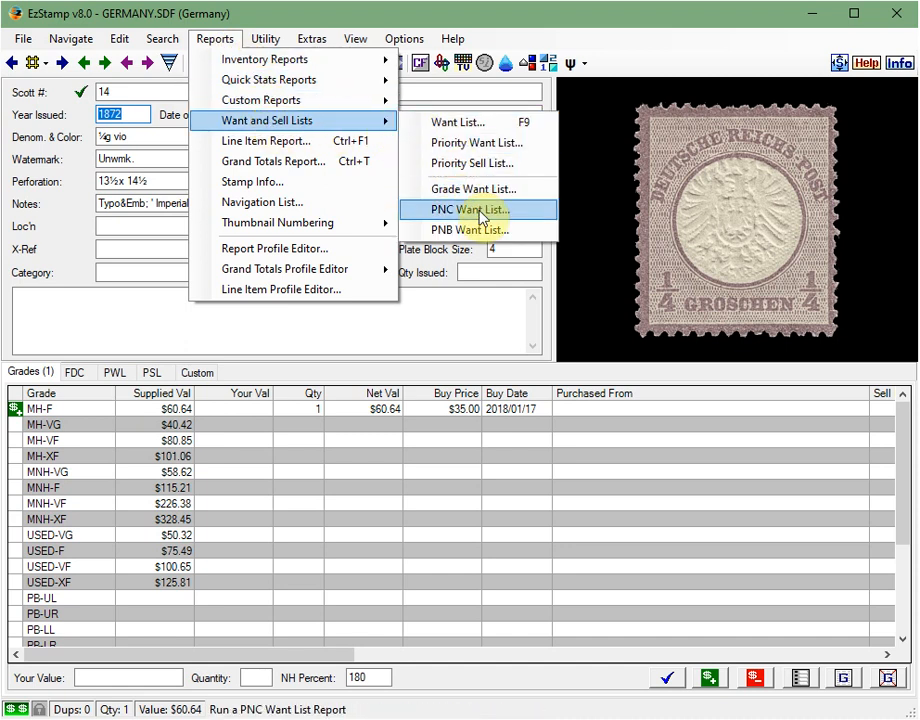
pyautogui.moveTo(416, 30)
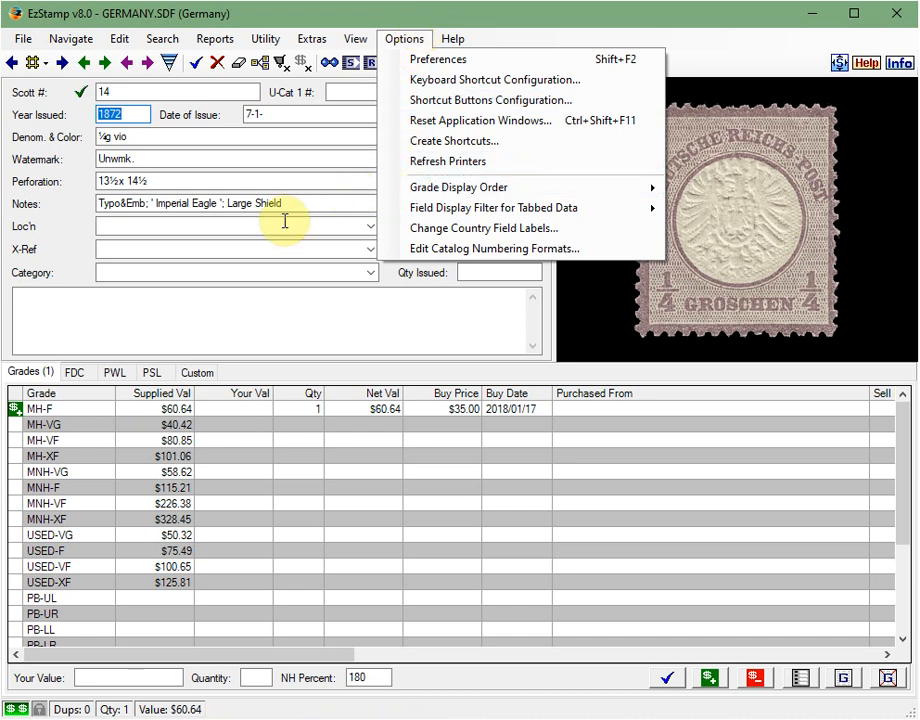
pyautogui.click(300, 304)
# - Step back through the inventoried German stamps from Scott 14 to Scott 12
pyautogui.click(111, 92)
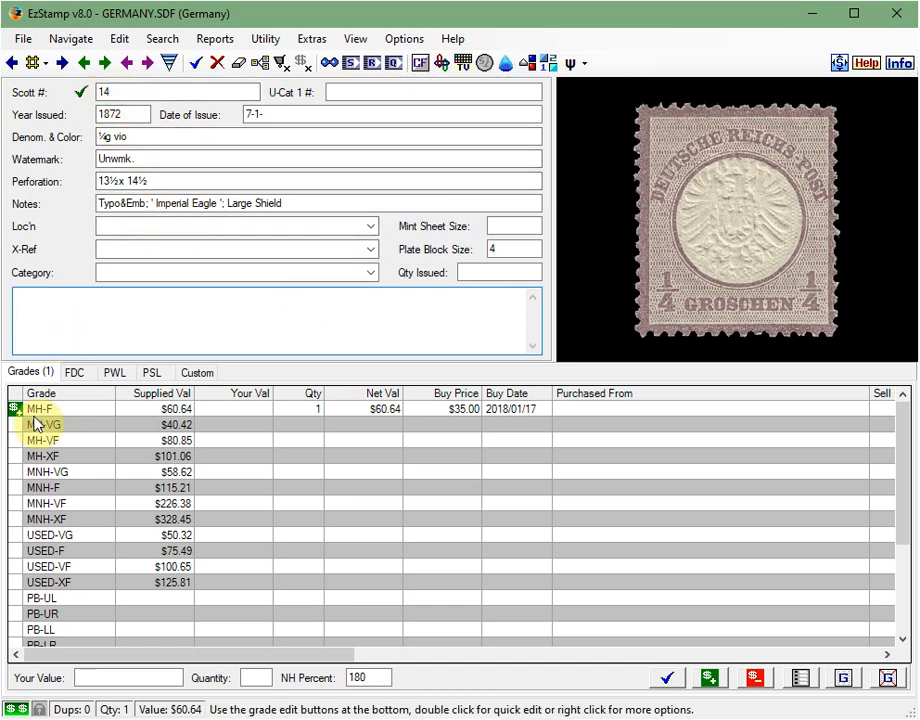
pyautogui.click(84, 63)
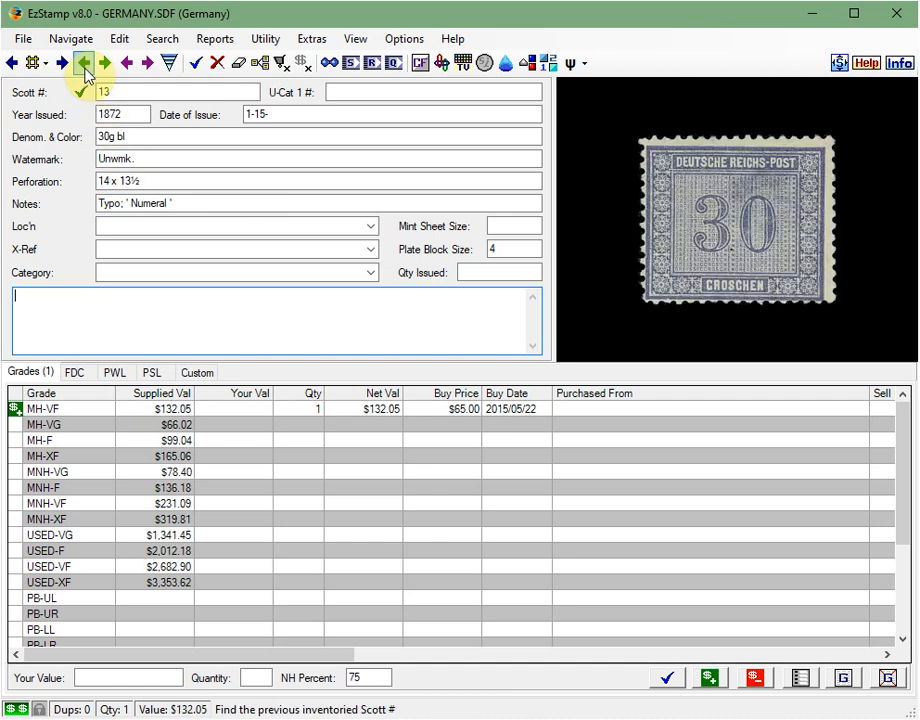
pyautogui.click(84, 63)
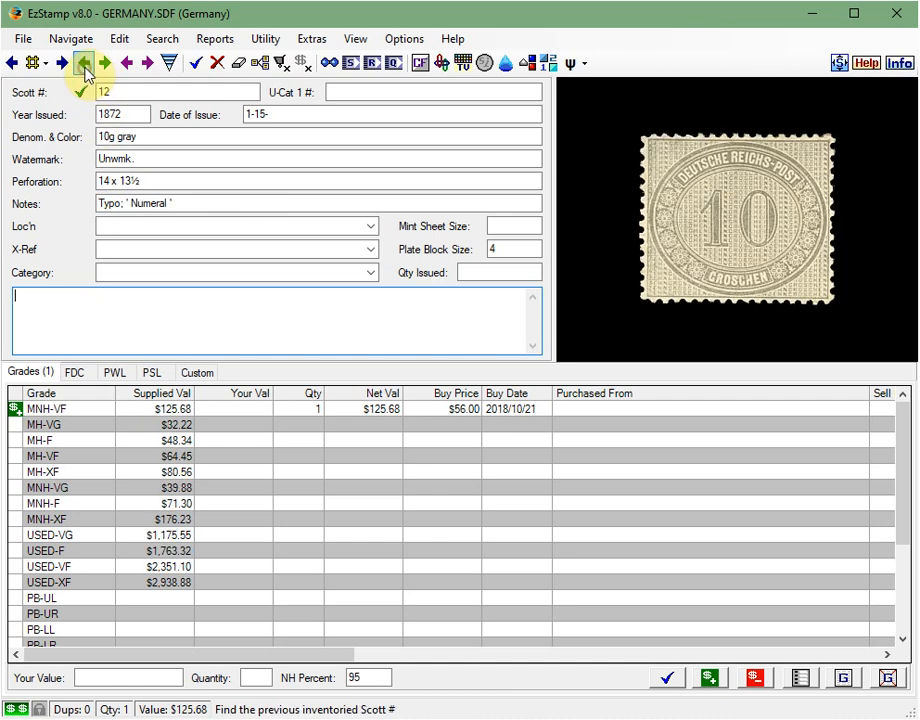
# - Run a Line Item Report of the Germany inventory, review the listed grades and close the report
pyautogui.click(216, 39)
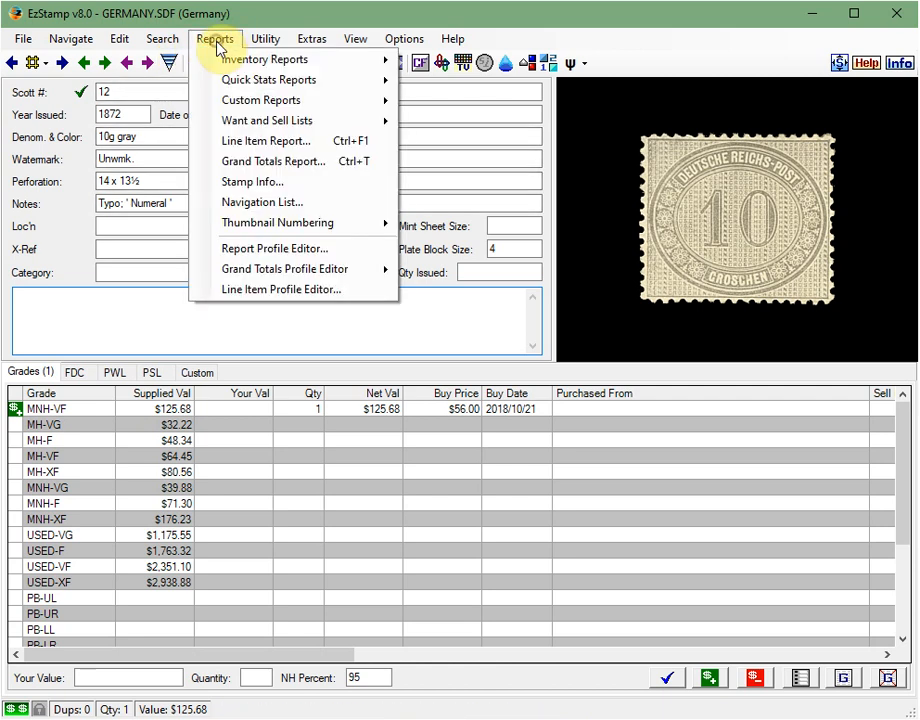
pyautogui.click(258, 142)
pyautogui.click(620, 562)
pyautogui.click(700, 564)
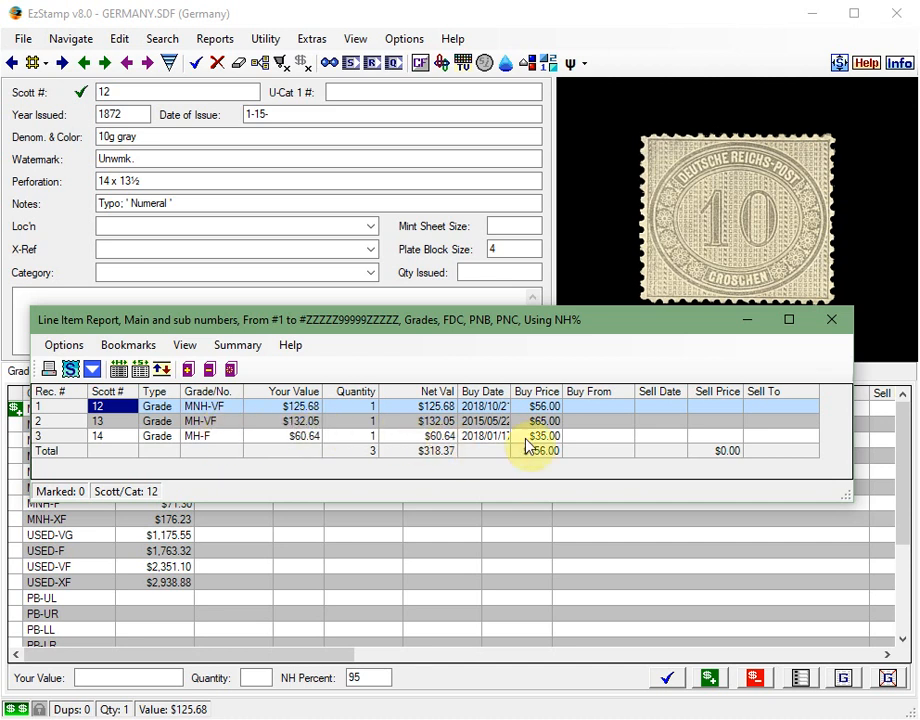
pyautogui.click(831, 321)
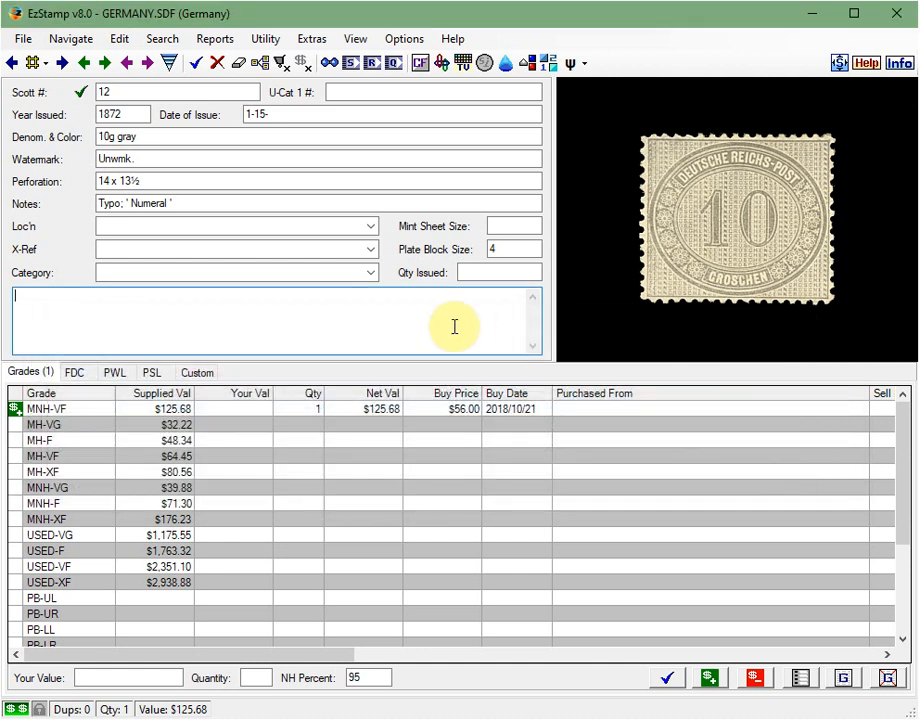
# - Run a Grade Want List for MNH-VF in the spreadsheet viewer, review the missing stamps against the grades table and close it
pyautogui.click(213, 44)
pyautogui.moveTo(386, 122)
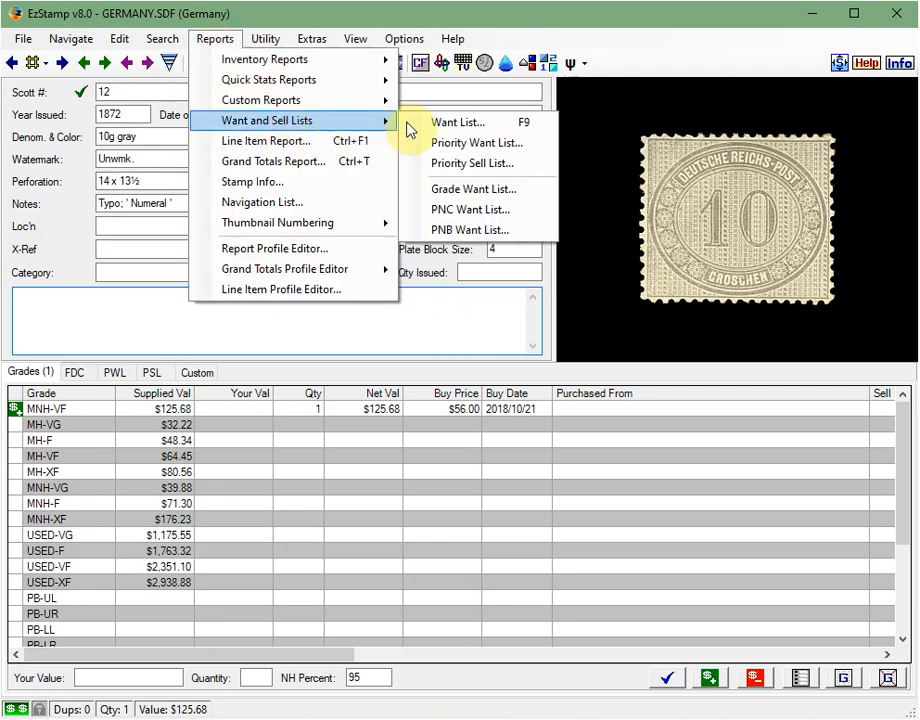
pyautogui.click(466, 190)
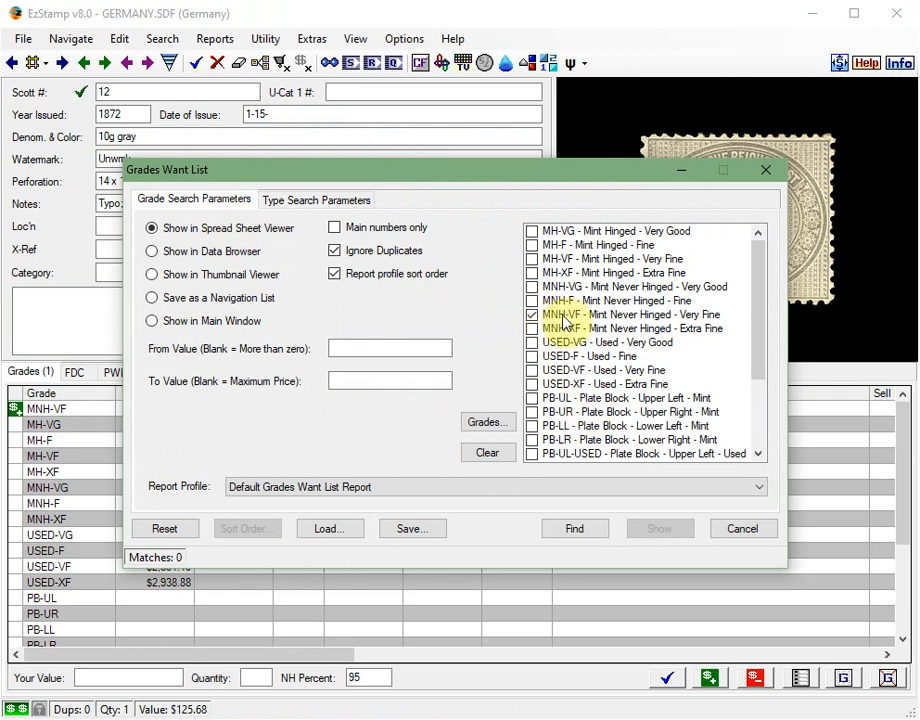
pyautogui.click(578, 535)
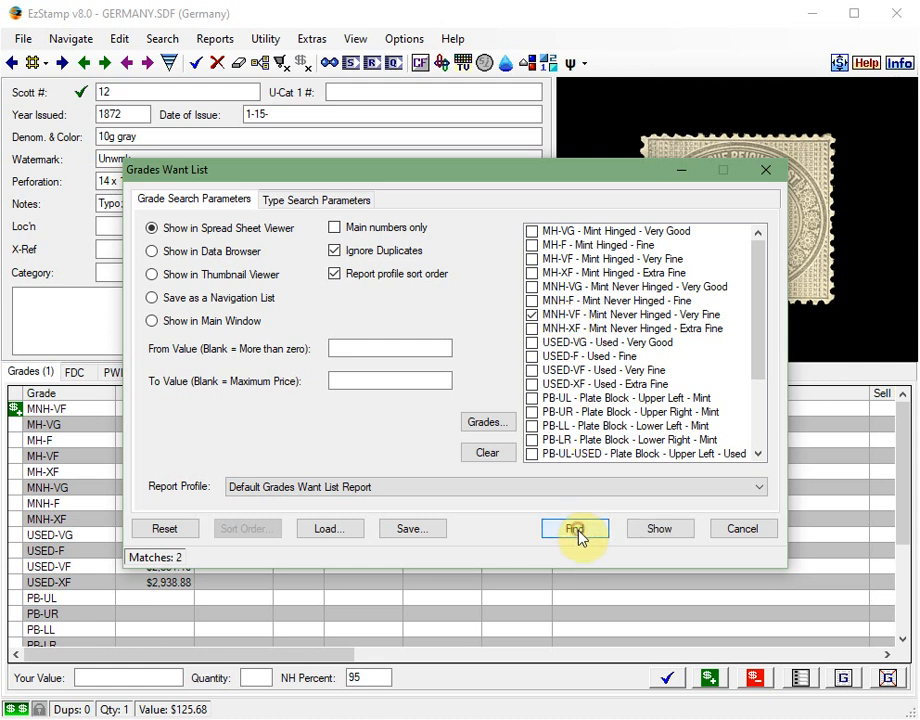
pyautogui.click(657, 529)
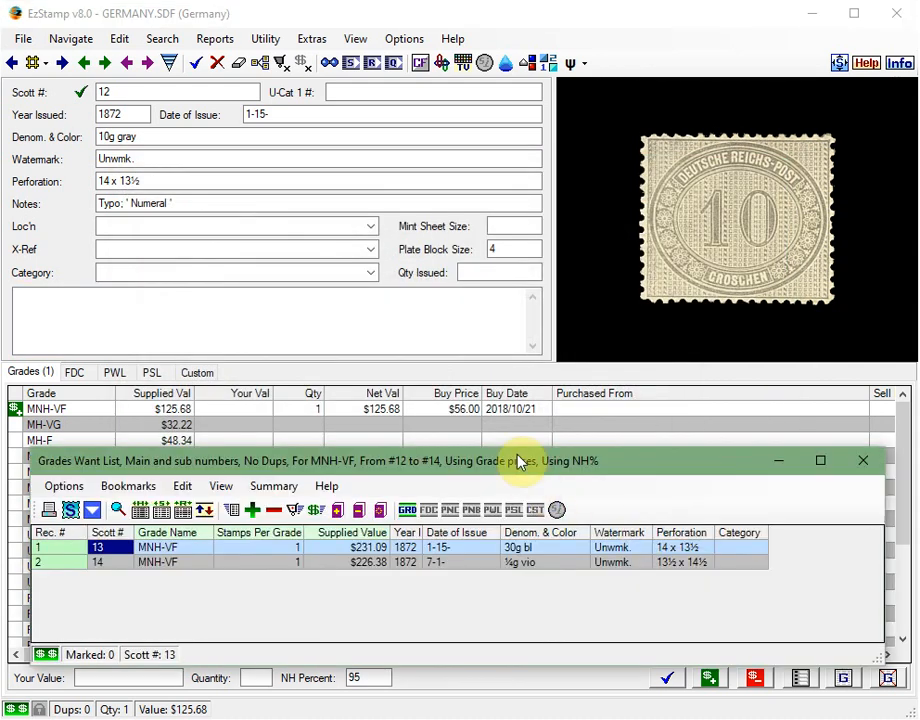
pyautogui.moveTo(518, 456); pyautogui.dragTo(504, 482)
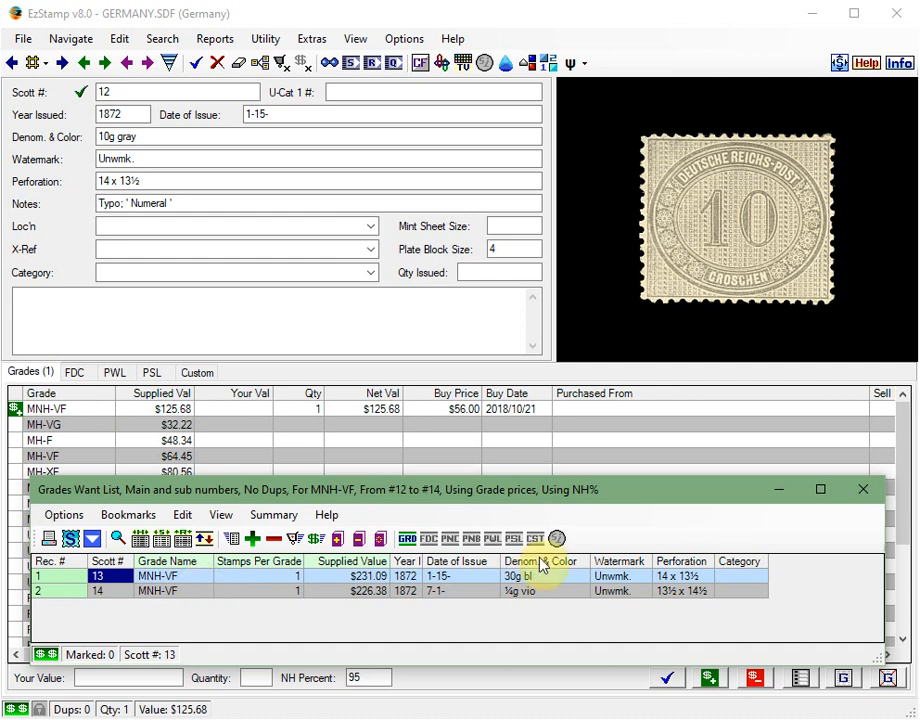
pyautogui.click(864, 490)
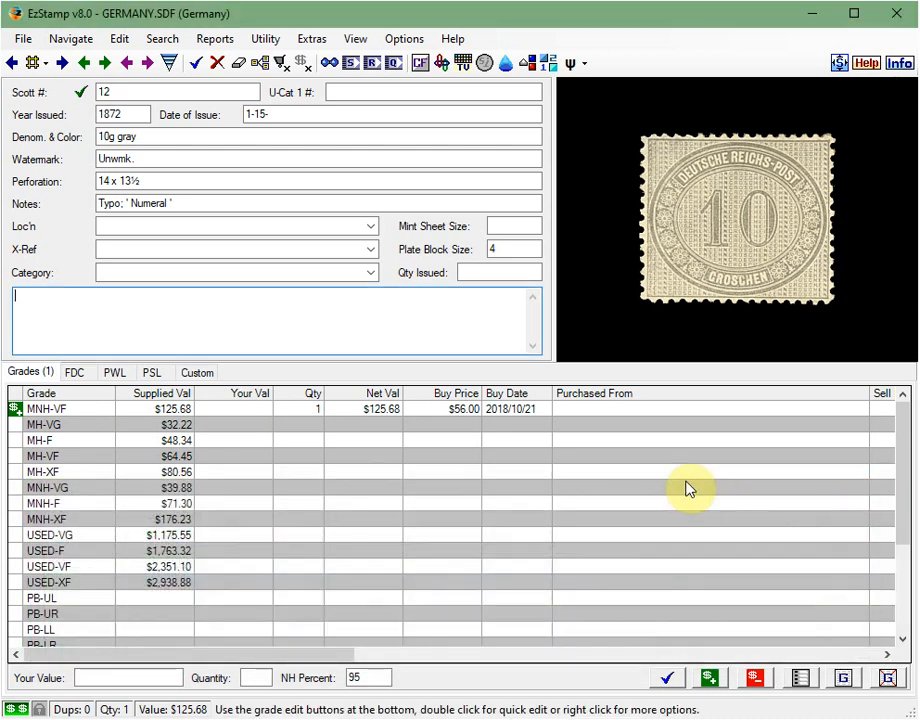
# - Open the recently used country file USA.SDF (United States)
pyautogui.click(22, 42)
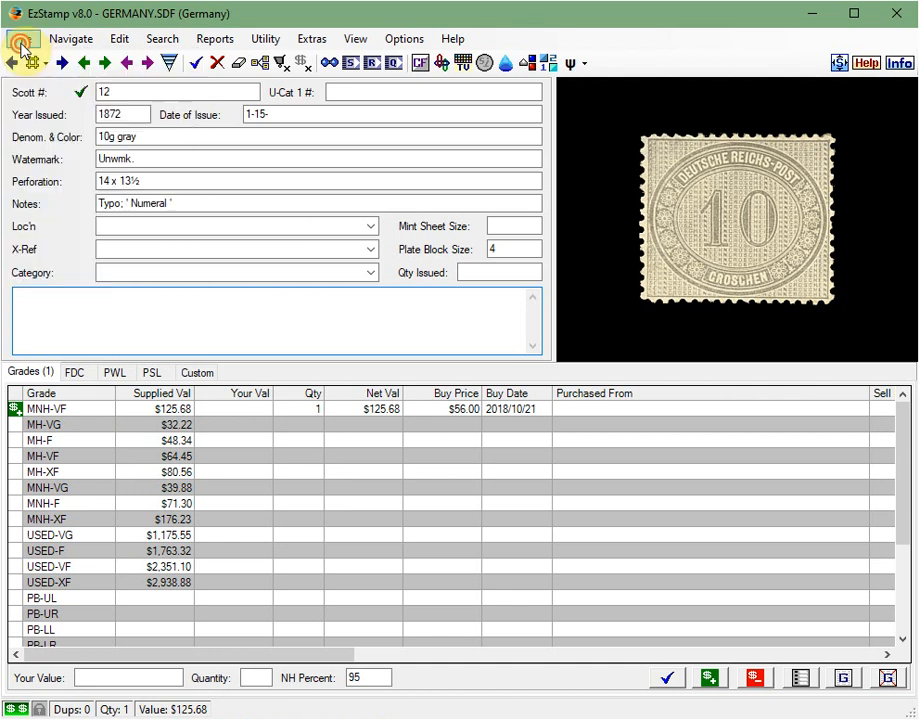
pyautogui.click(22, 42)
pyautogui.click(22, 39)
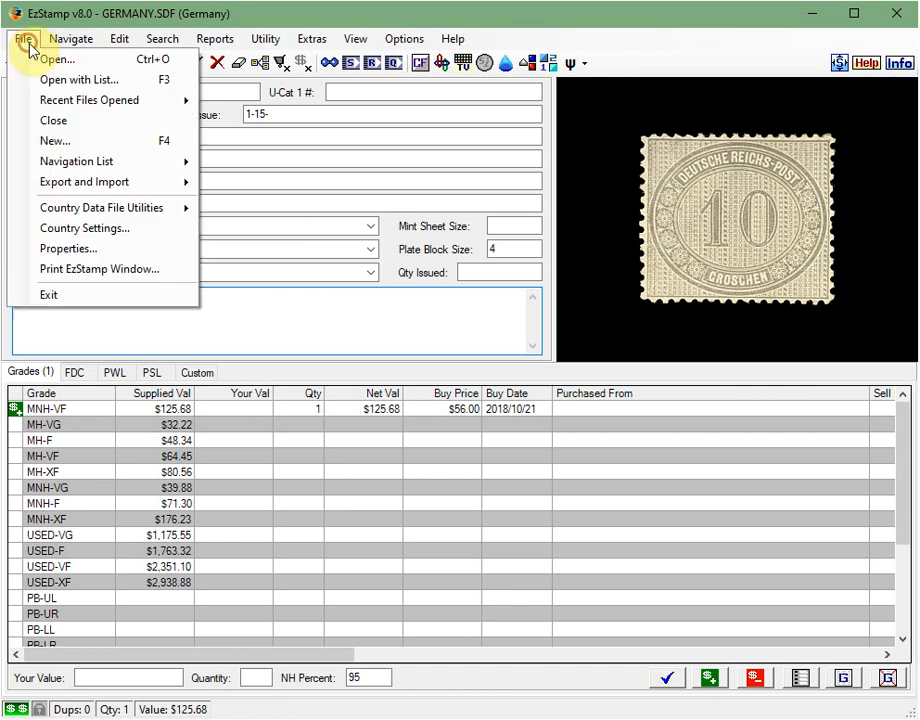
pyautogui.moveTo(184, 102)
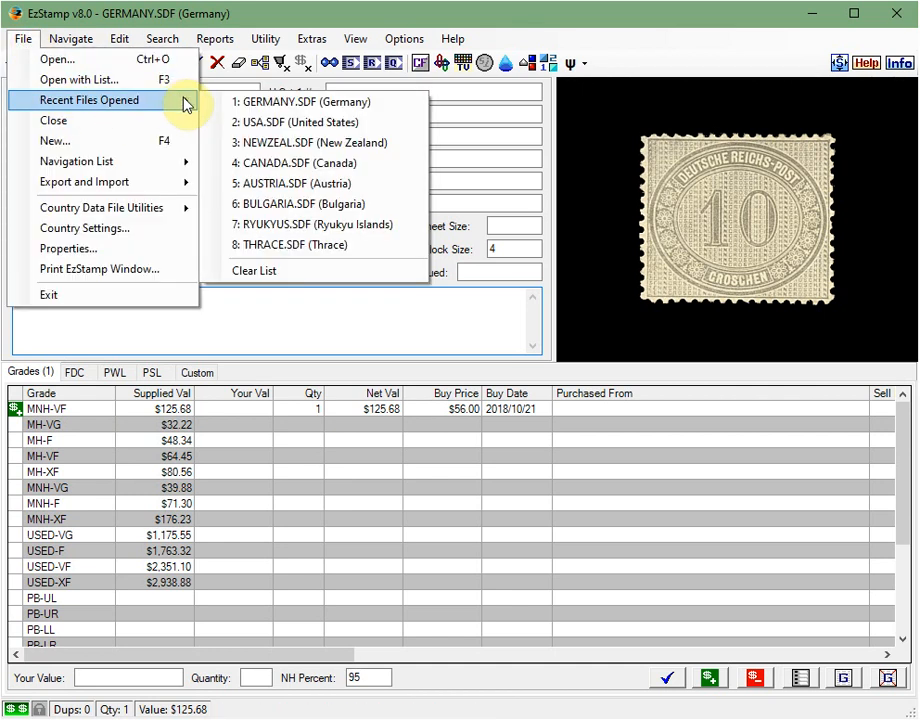
pyautogui.click(277, 119)
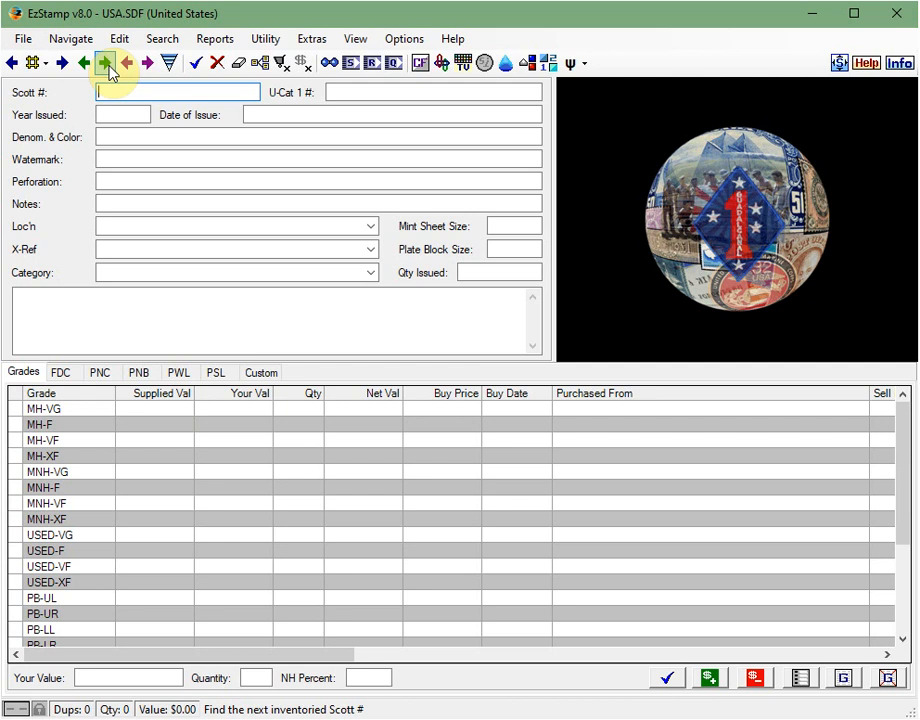
# - Go forward through the inventoried United States stamps to Scott 1898 and show its plate number coil (PNC) records
pyautogui.click(106, 64)
pyautogui.click(106, 64)
pyautogui.click(106, 64)
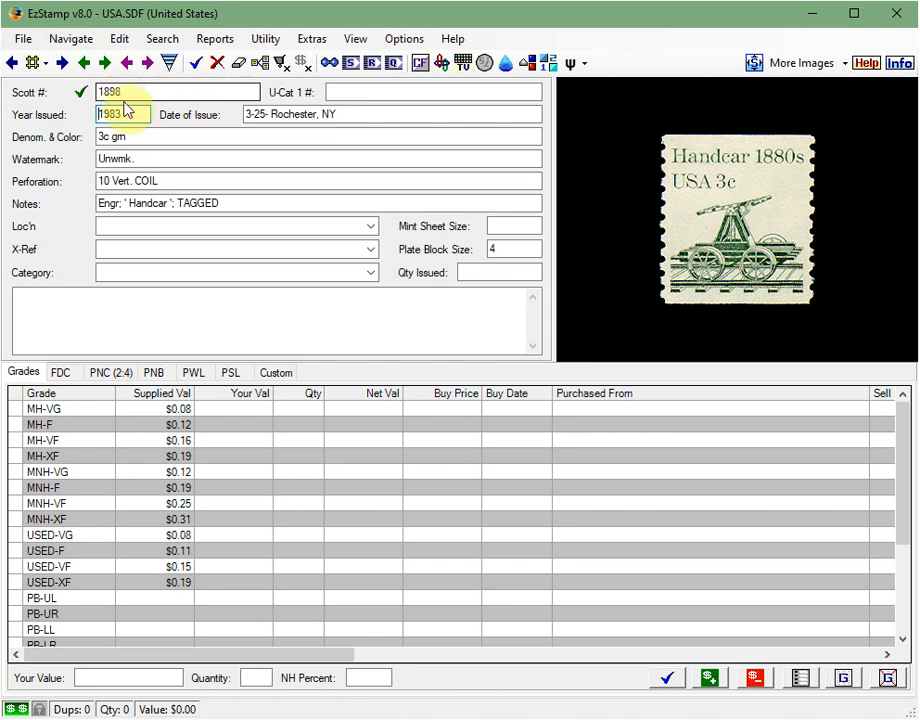
pyautogui.click(108, 375)
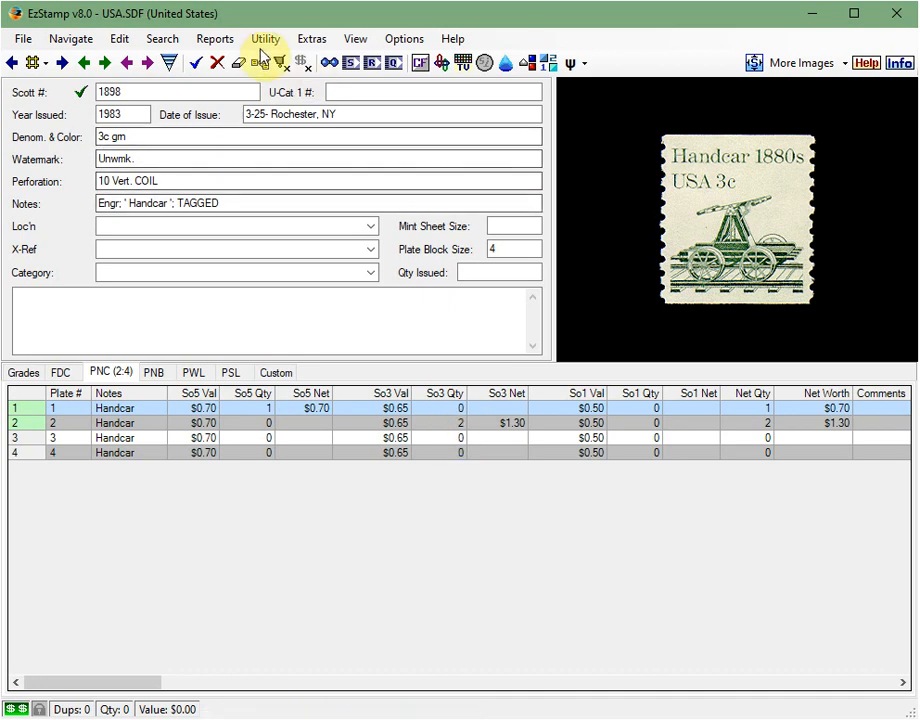
# - Run a PNC Want List for Scott 1898 covering strips of 1, 3 and 5, review it in the spreadsheet viewer and close it
pyautogui.click(226, 45)
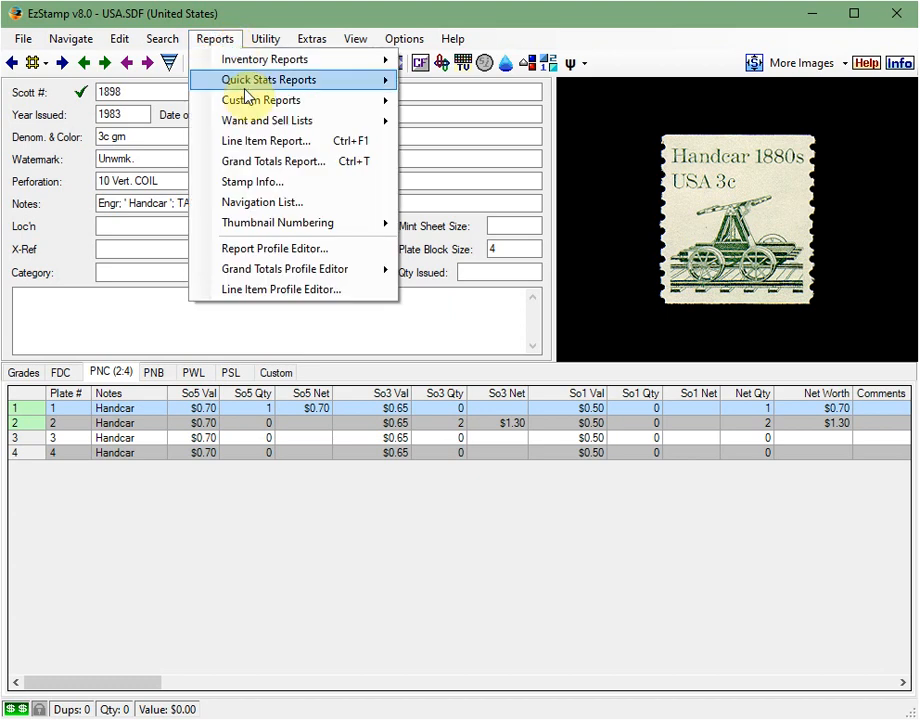
pyautogui.moveTo(330, 124)
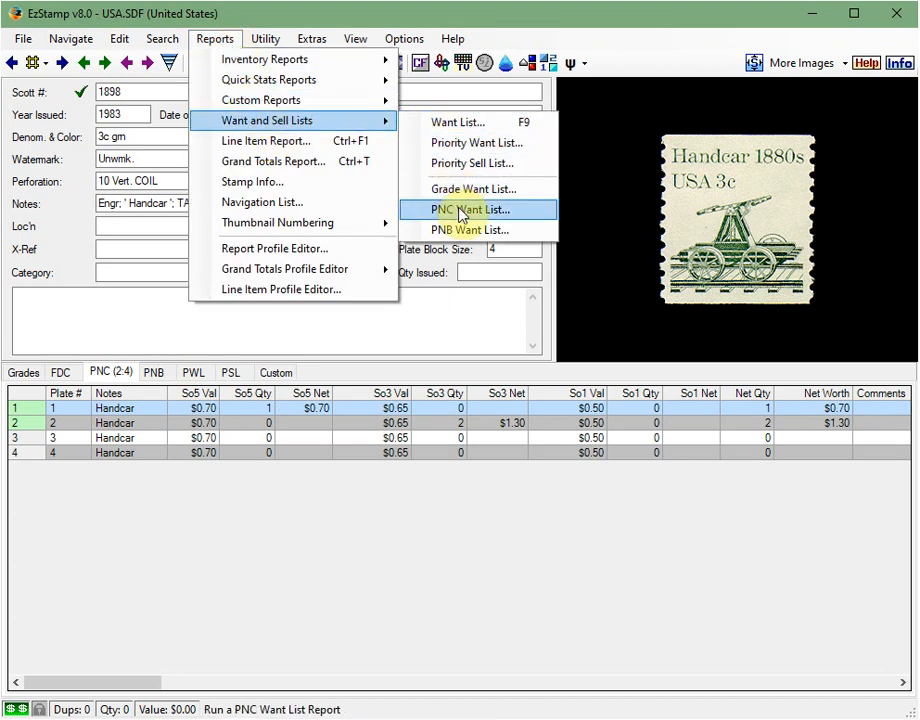
pyautogui.click(415, 210)
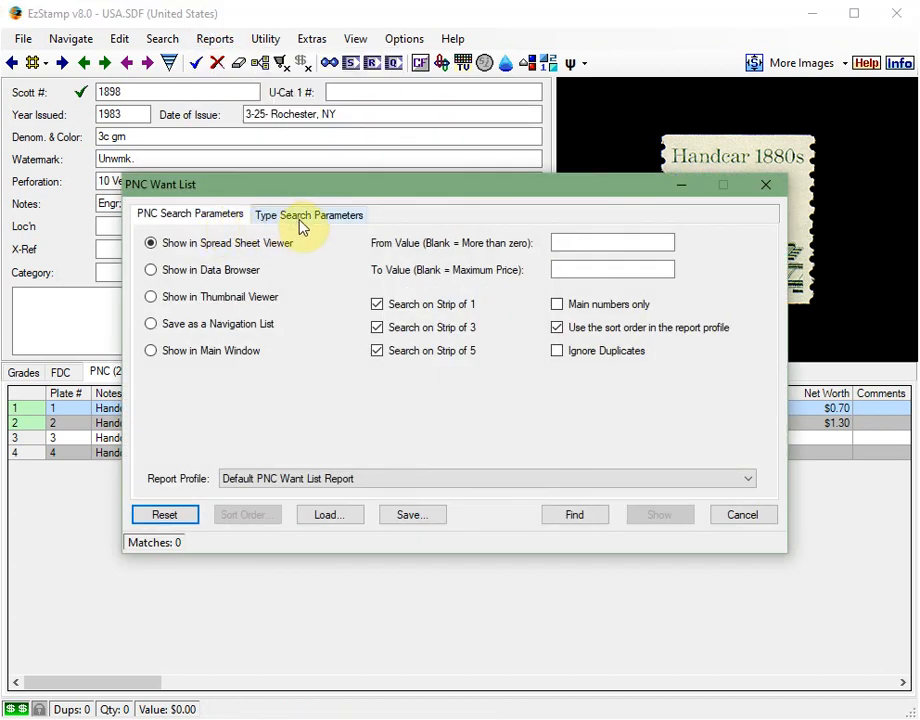
pyautogui.click(302, 224)
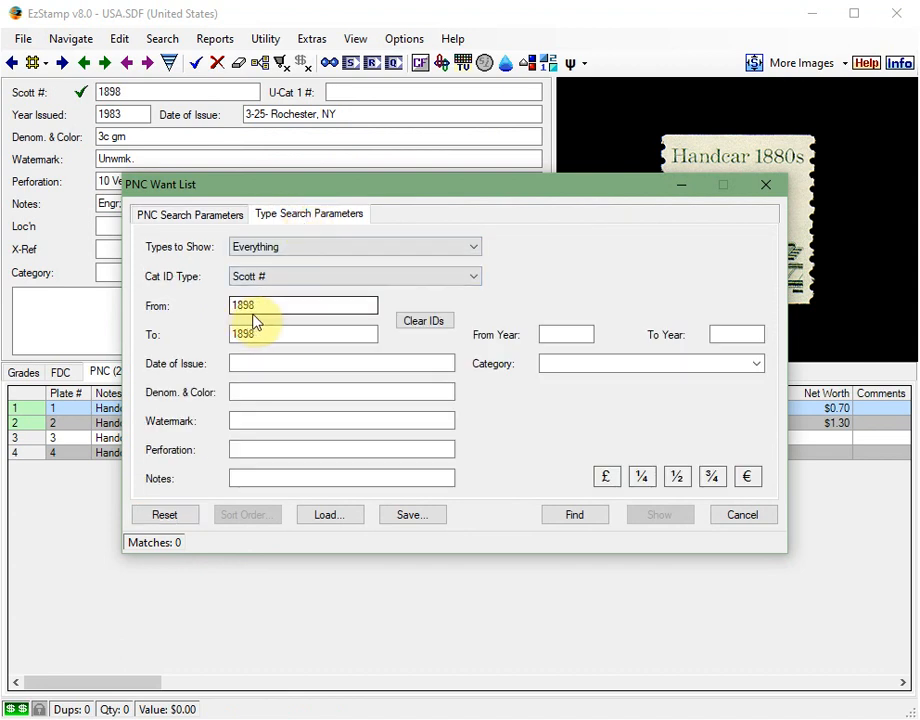
pyautogui.click(268, 334)
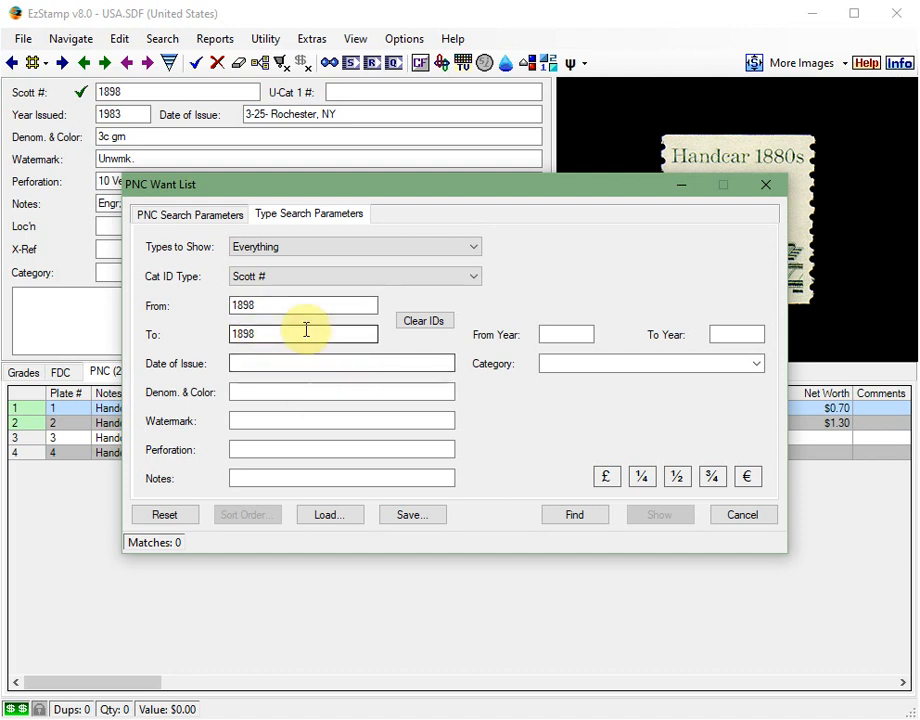
pyautogui.click(210, 216)
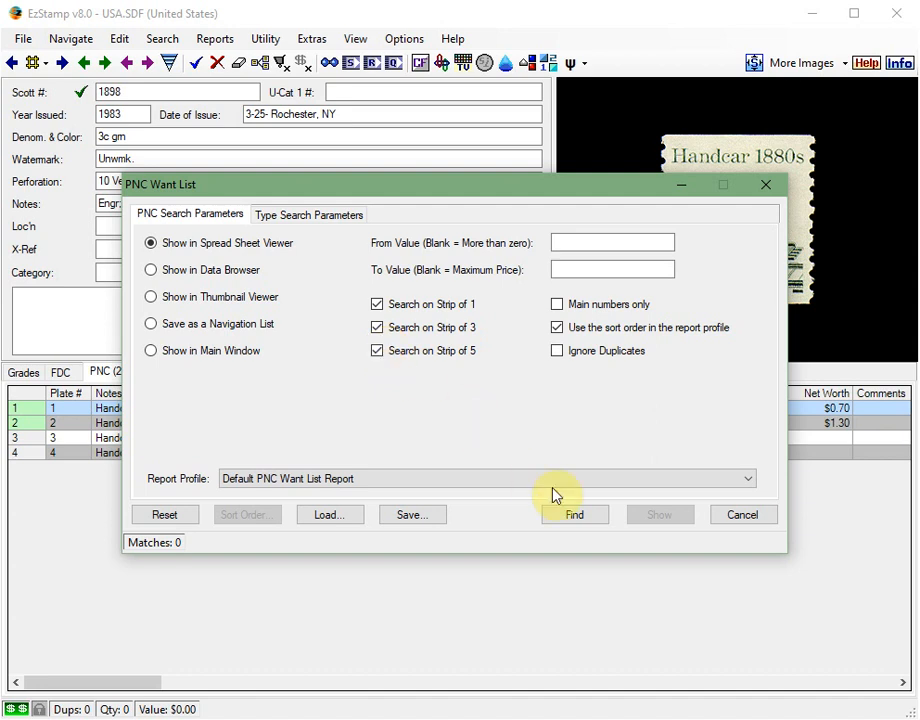
pyautogui.click(572, 514)
pyautogui.click(645, 515)
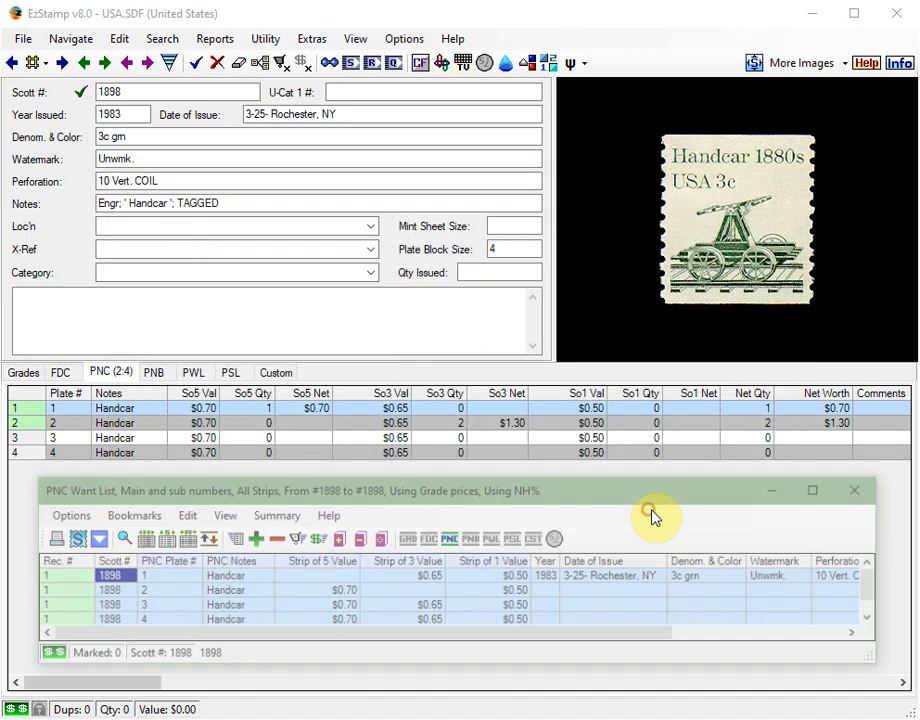
pyautogui.moveTo(535, 500); pyautogui.dragTo(527, 486)
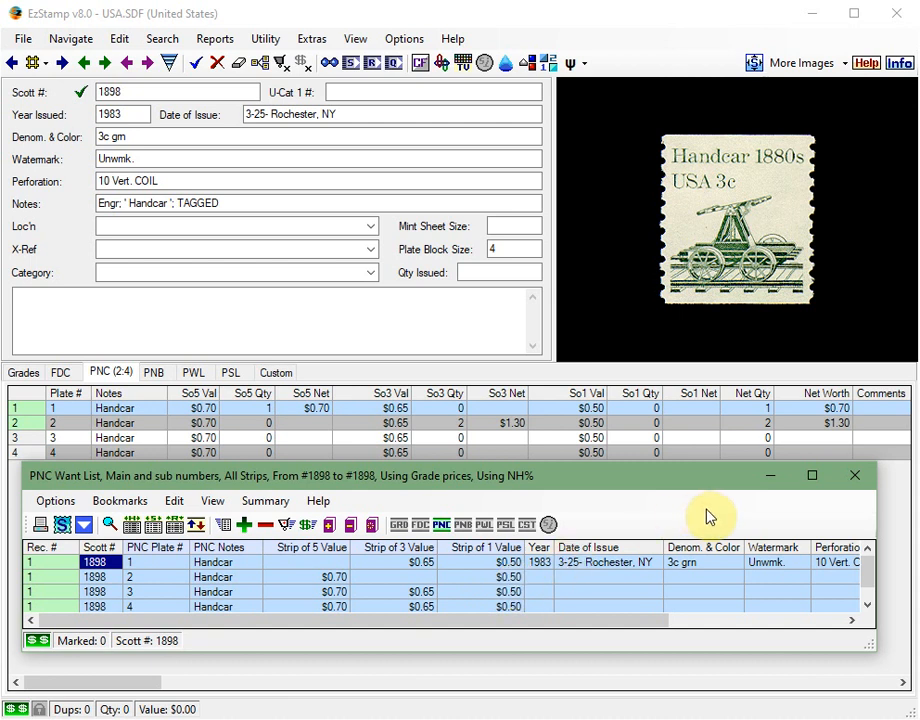
pyautogui.click(858, 480)
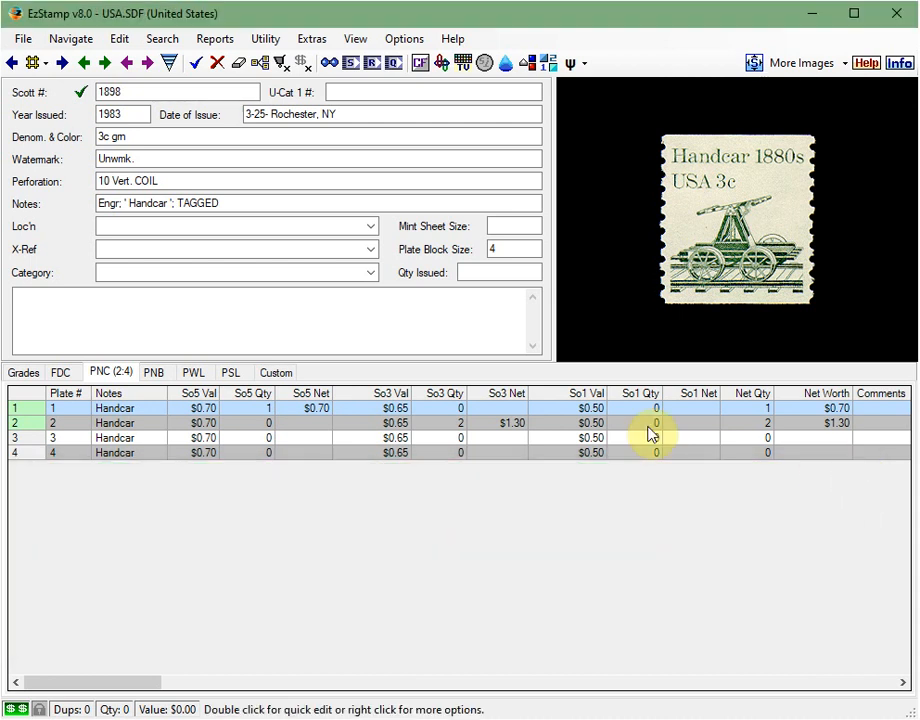
# - Go back to the inventoried Scott 500 Washington stamp and show its plate number block (PNB) records
pyautogui.click(84, 63)
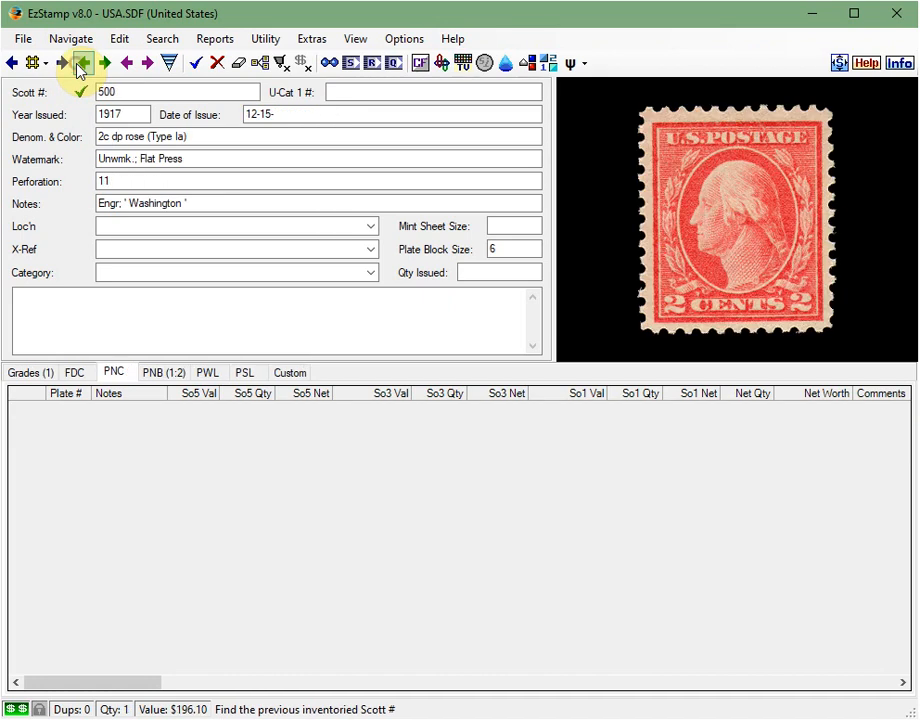
pyautogui.click(166, 376)
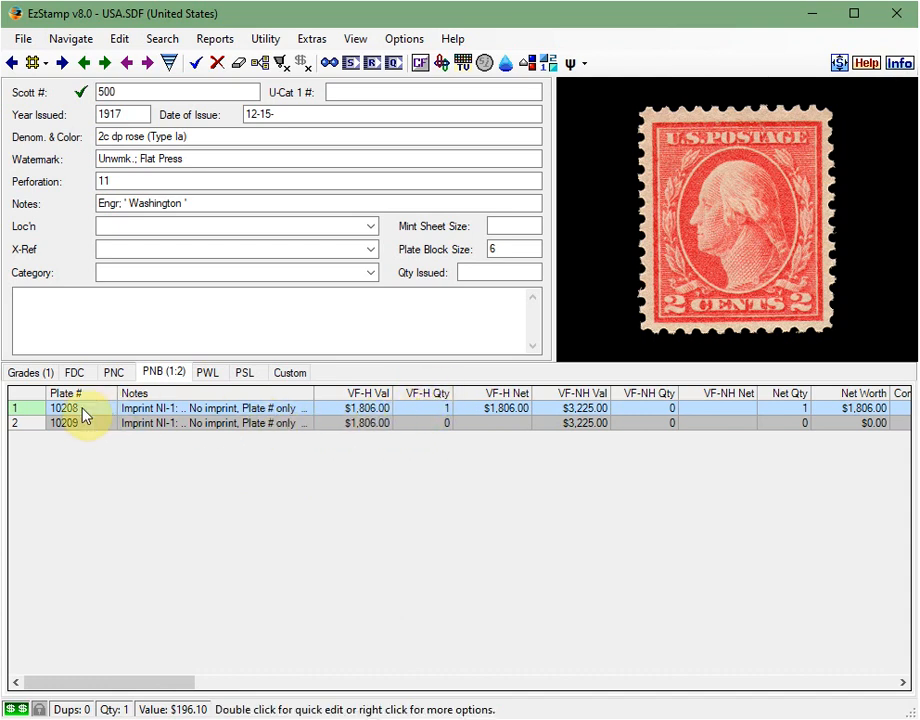
# - Run a PNB Want List for Scott 500 covering VF-H and VF-NH, review it in the spreadsheet viewer and close it
pyautogui.click(226, 40)
pyautogui.moveTo(268, 124)
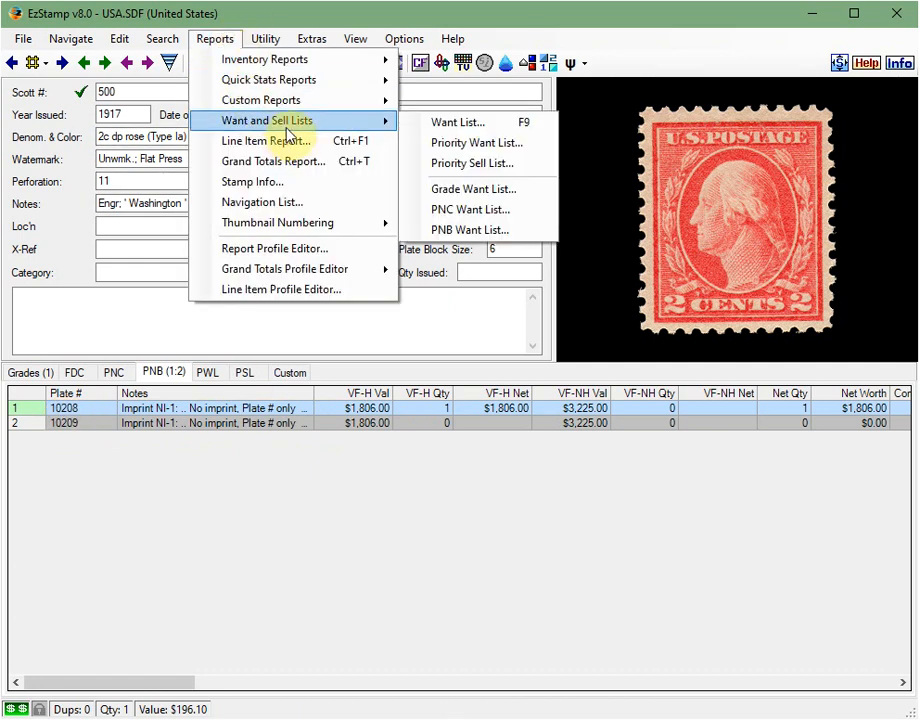
pyautogui.click(471, 233)
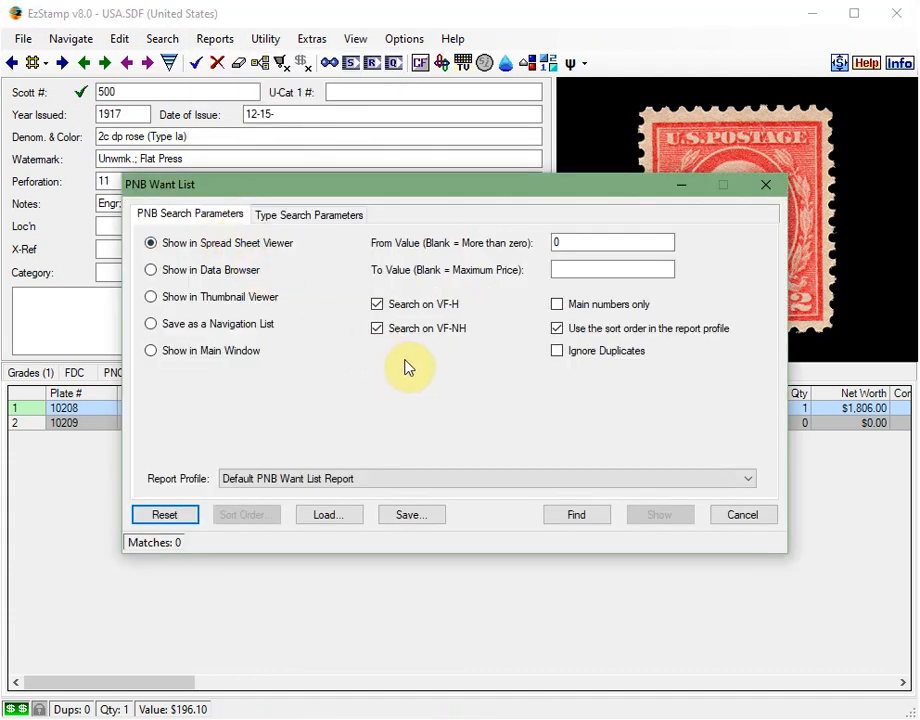
pyautogui.click(314, 216)
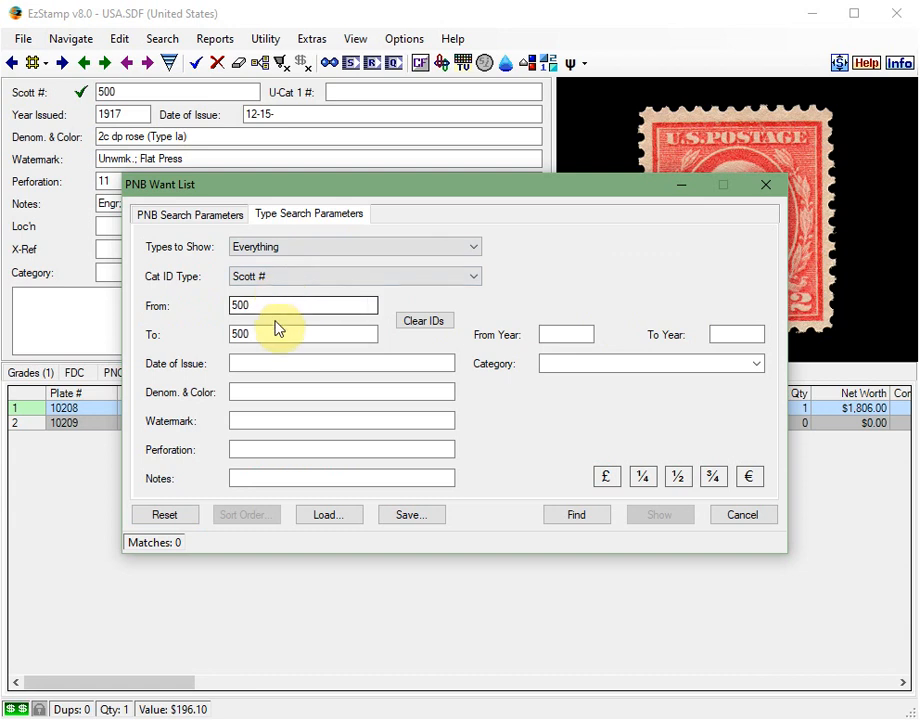
pyautogui.click(206, 216)
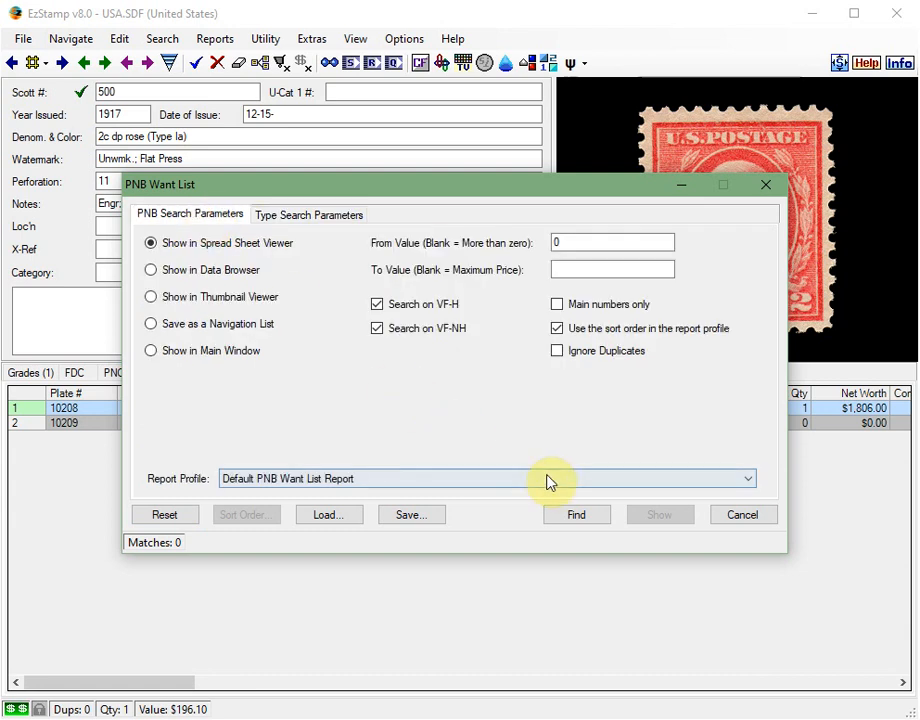
pyautogui.click(577, 516)
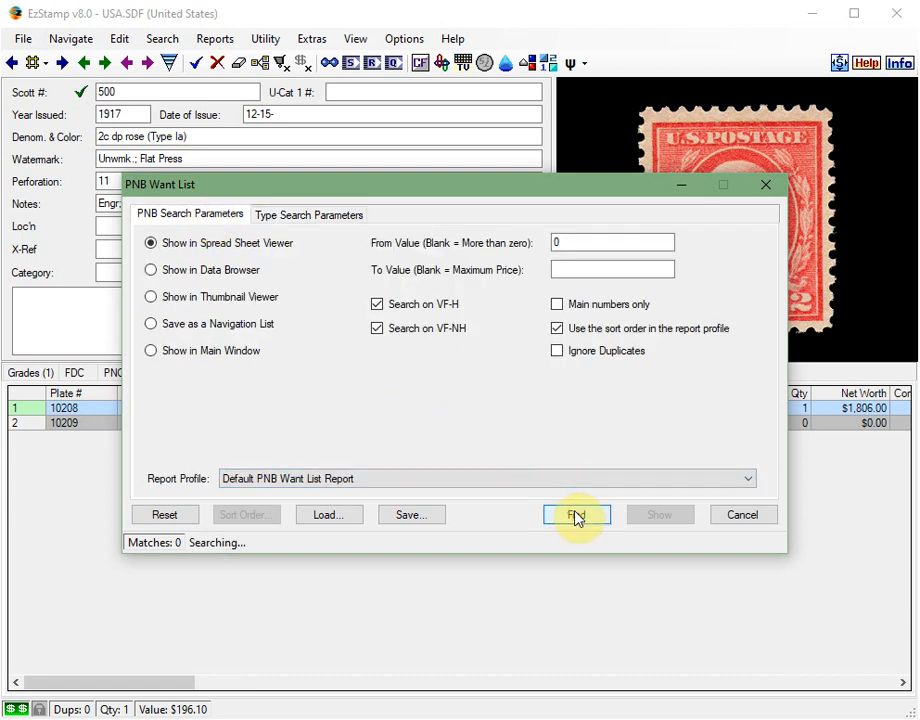
pyautogui.click(643, 520)
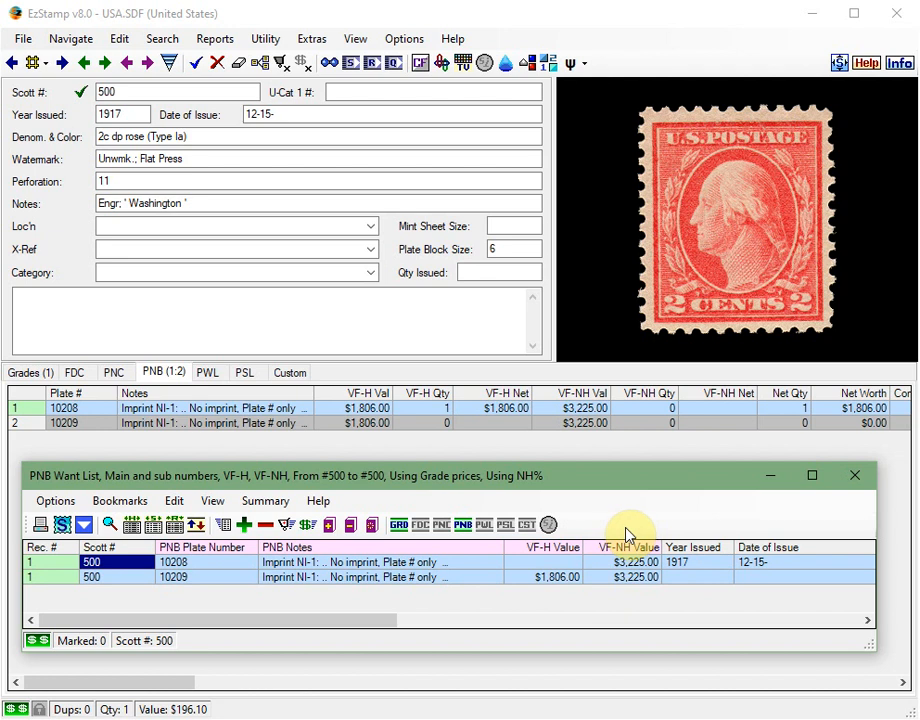
pyautogui.click(855, 476)
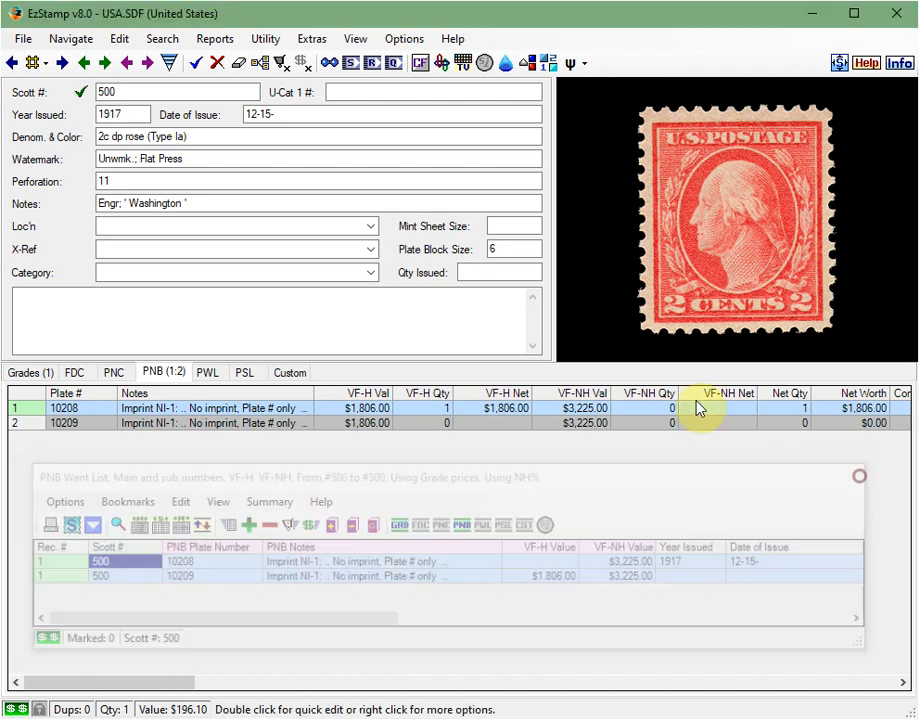
# - Review the From Value and To Value limits in the PNB Want List search parameters and cancel without running the report
pyautogui.click(220, 38)
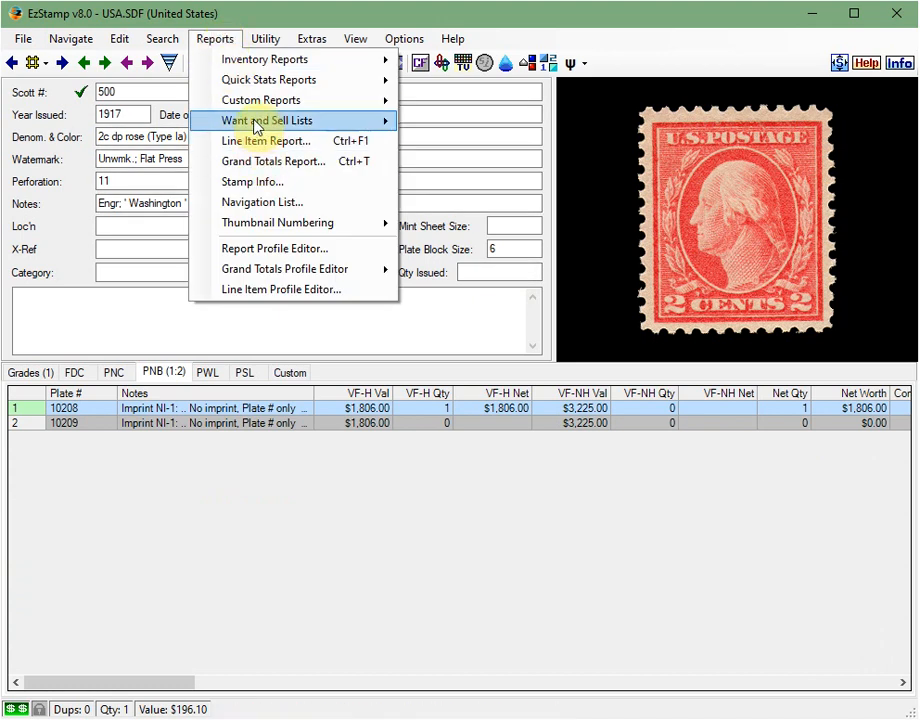
pyautogui.moveTo(279, 124)
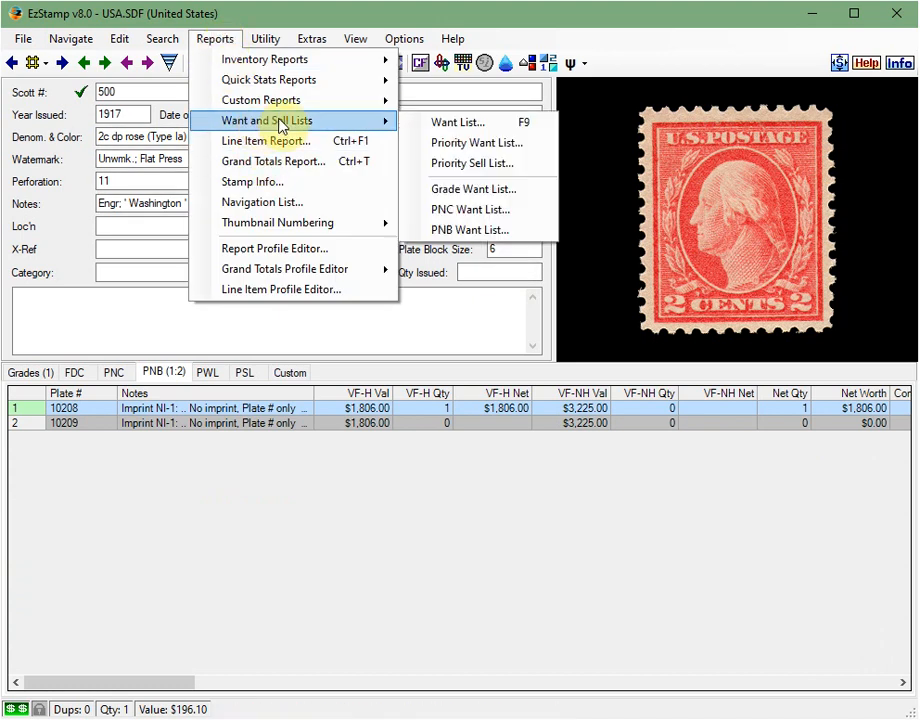
pyautogui.click(484, 230)
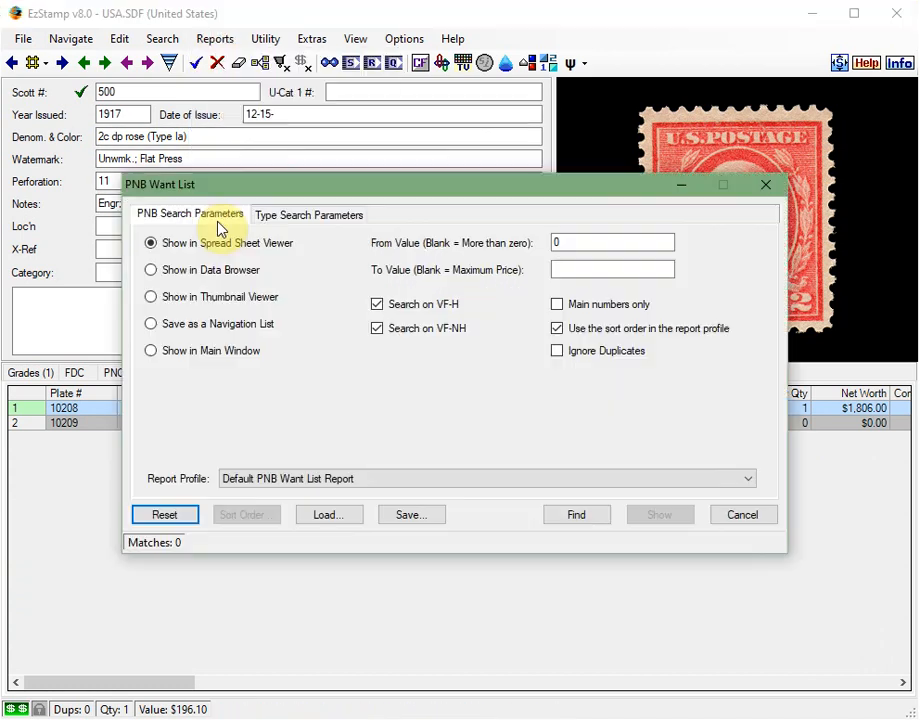
pyautogui.click(576, 243)
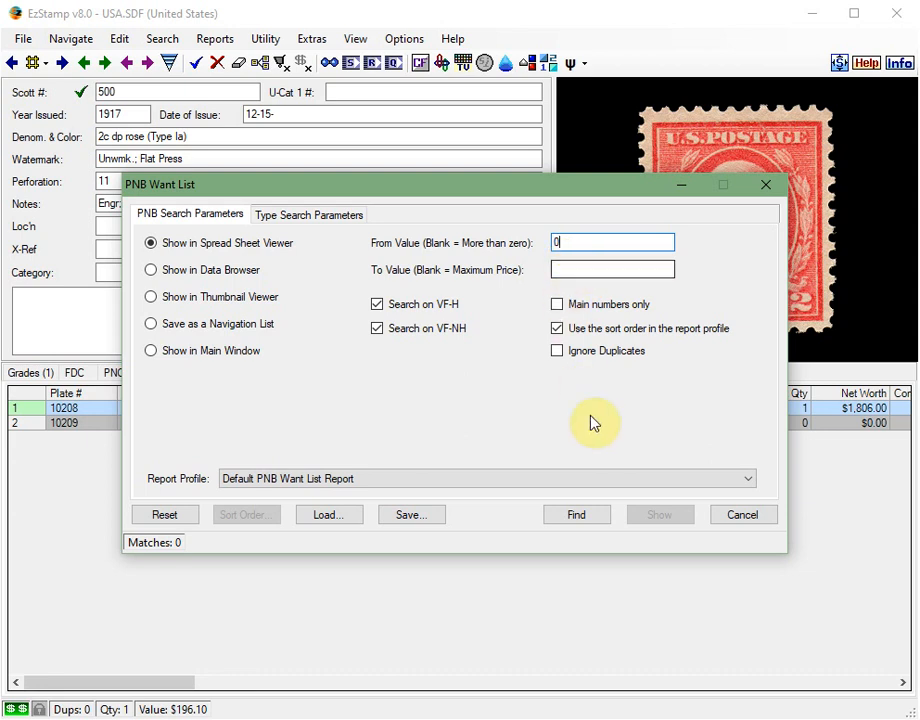
pyautogui.click(738, 516)
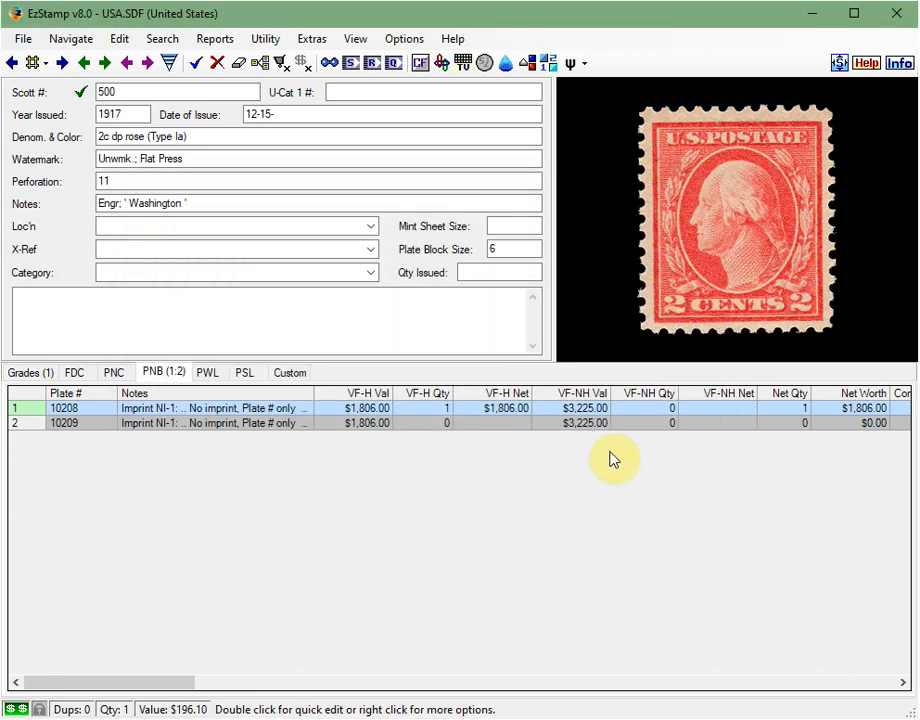
# - Go back to the previous inventoried stamp, the Scott 479 Madison, and show its grades
pyautogui.click(84, 64)
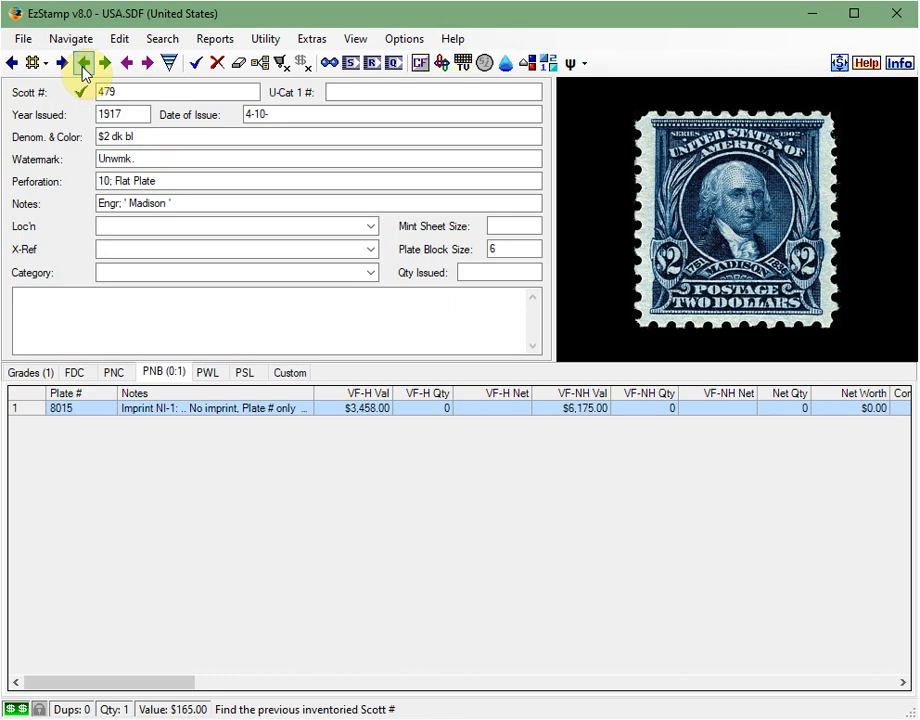
pyautogui.click(33, 374)
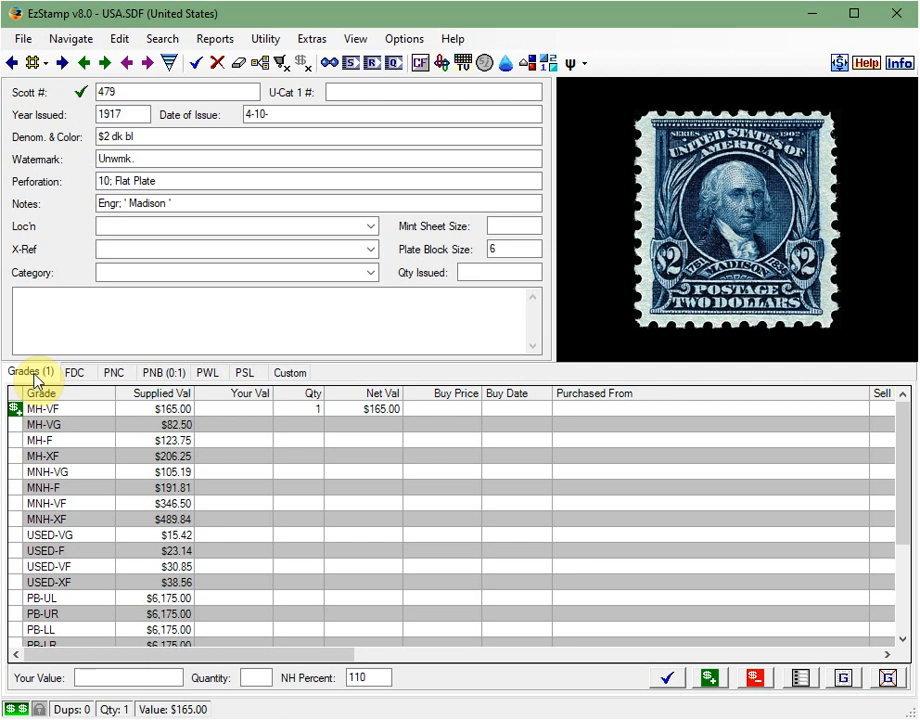
# - Search the United States records with the Drill Down Filter from year 2019 using the keyword "wreath"
pyautogui.click(170, 65)
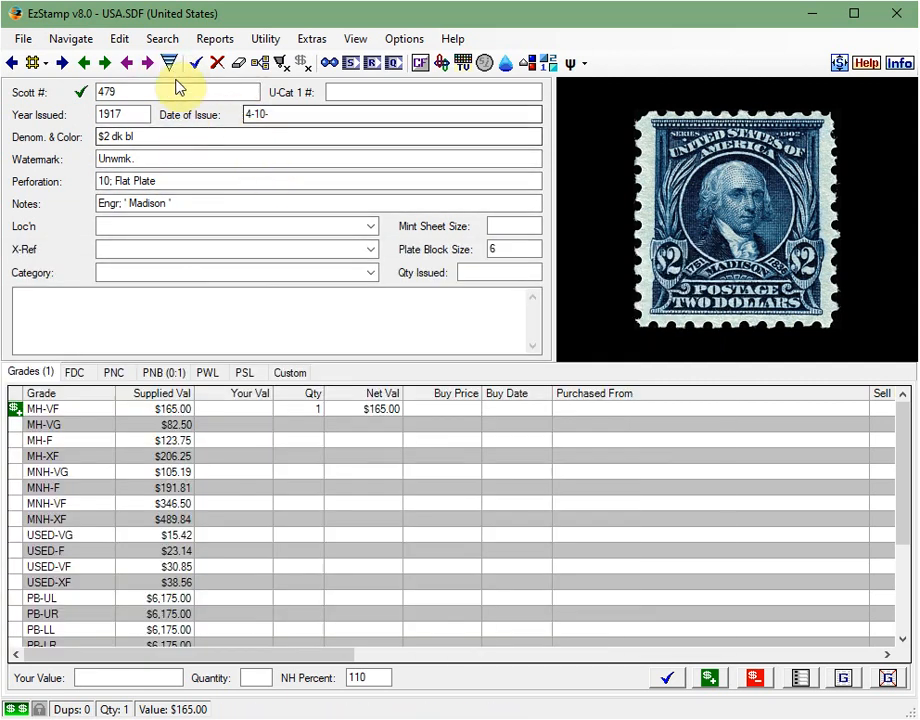
pyautogui.click(170, 65)
pyautogui.moveTo(222, 261); pyautogui.dragTo(314, 262)
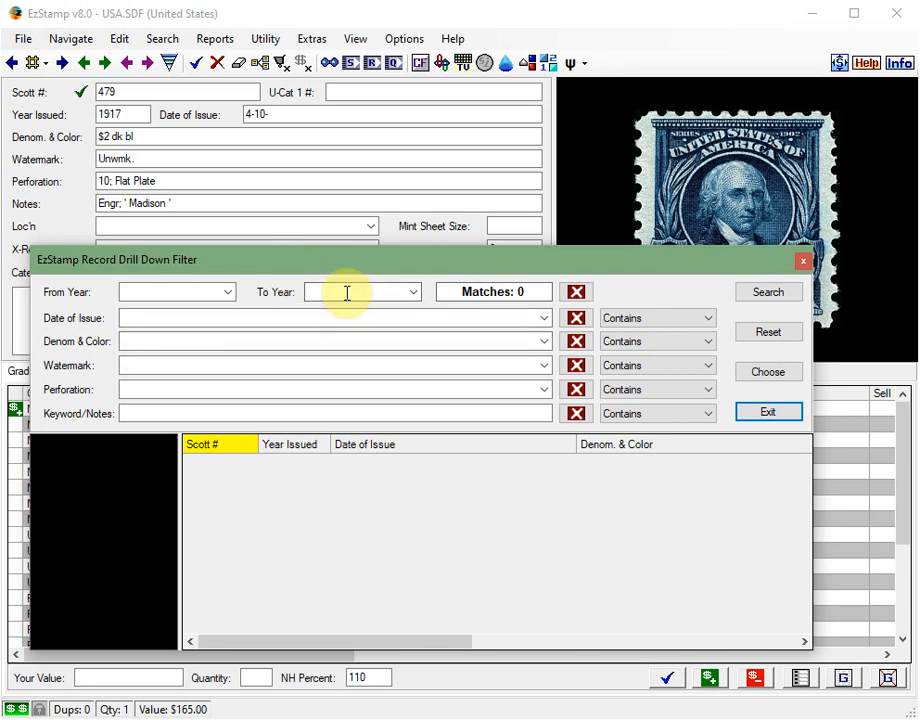
pyautogui.moveTo(302, 263); pyautogui.dragTo(287, 325)
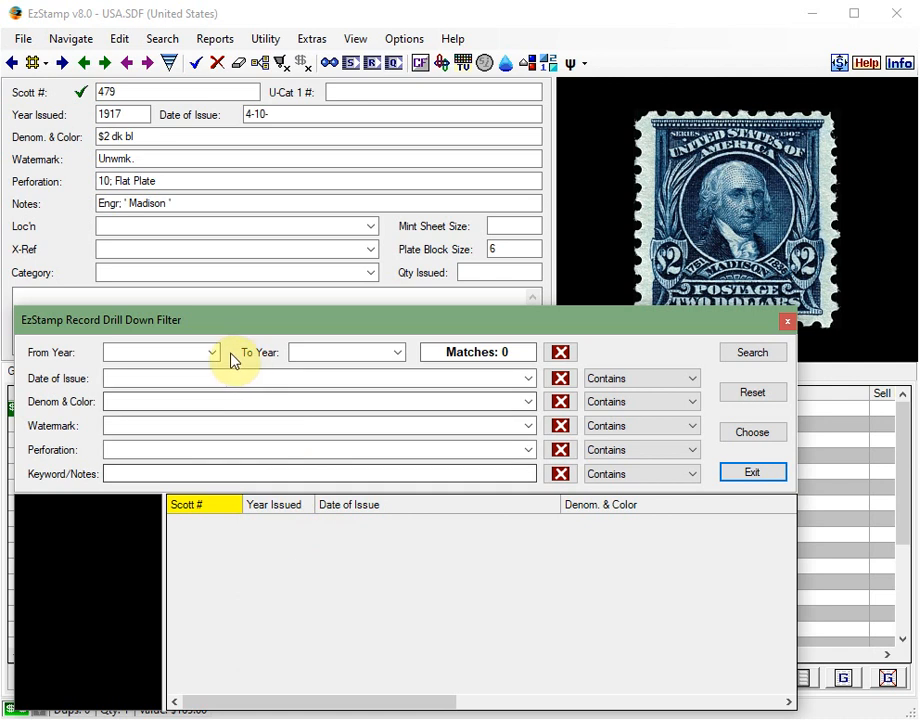
pyautogui.click(175, 353)
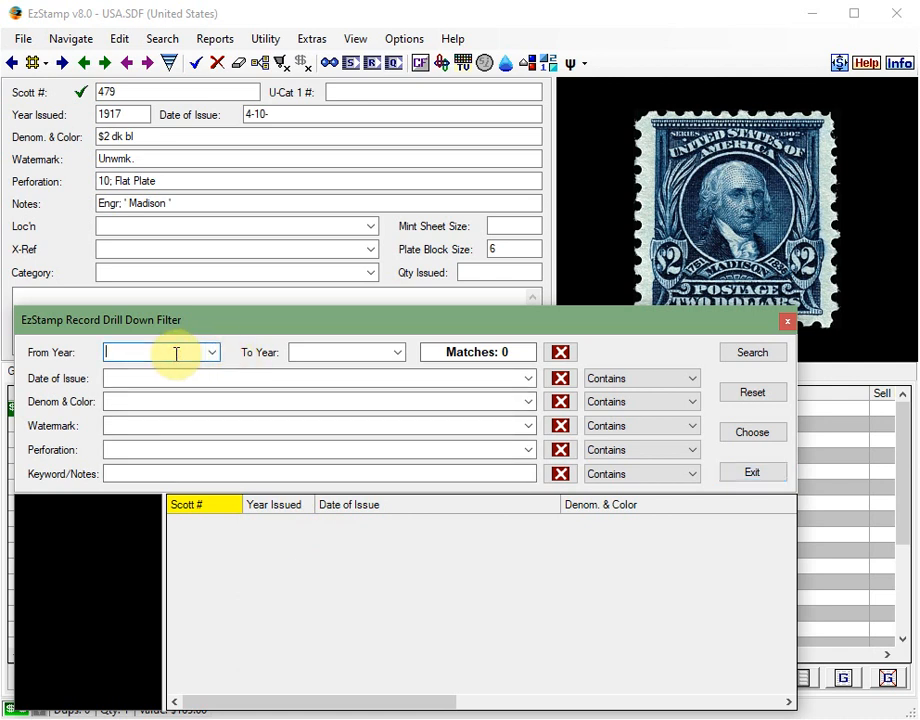
pyautogui.write('2019')
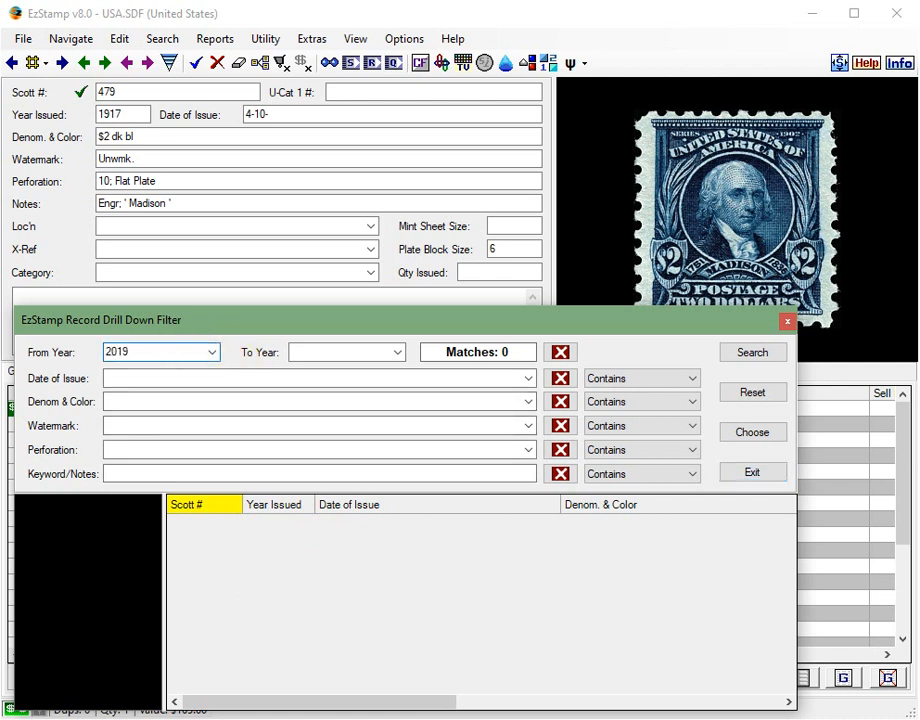
pyautogui.click(132, 474)
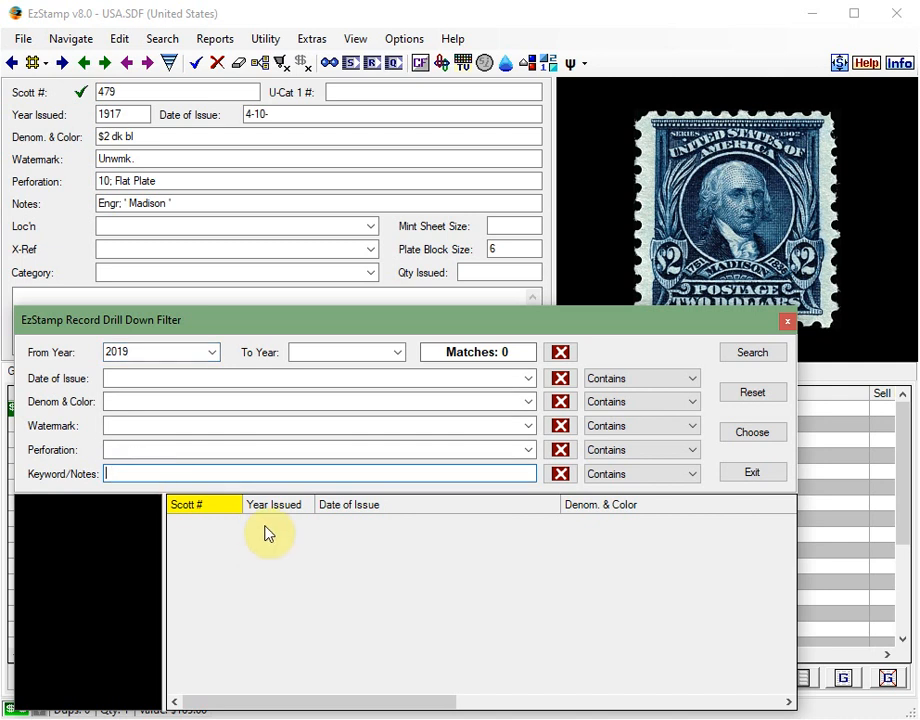
pyautogui.write('wreath')
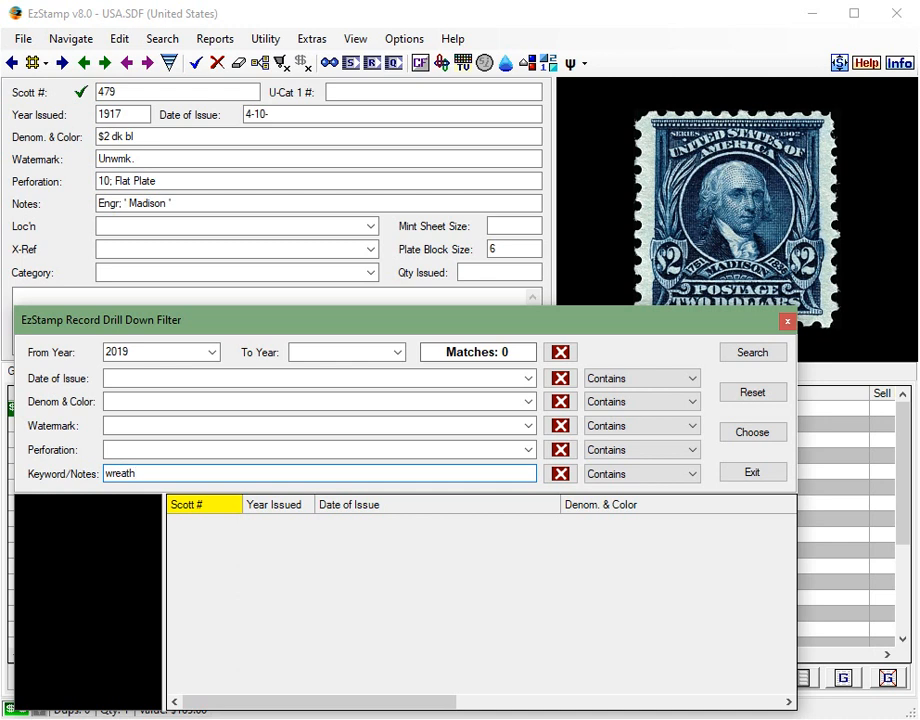
pyautogui.click(757, 355)
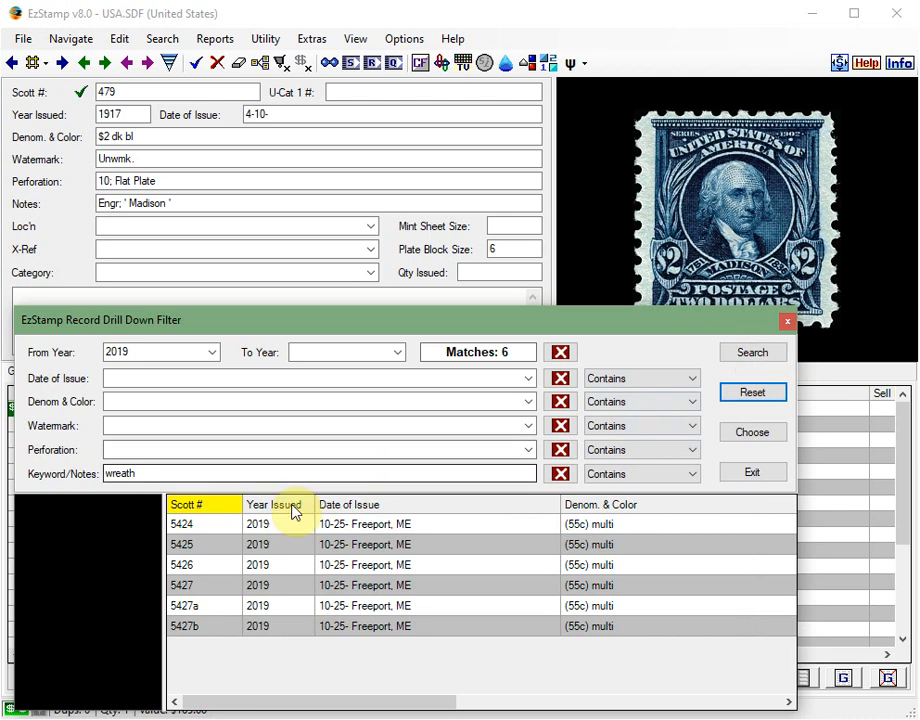
# - Preview the wreath matches, select Scott 5427 and add one MNH-VG copy of it to the inventory
pyautogui.click(214, 526)
pyautogui.click(212, 550)
pyautogui.click(208, 568)
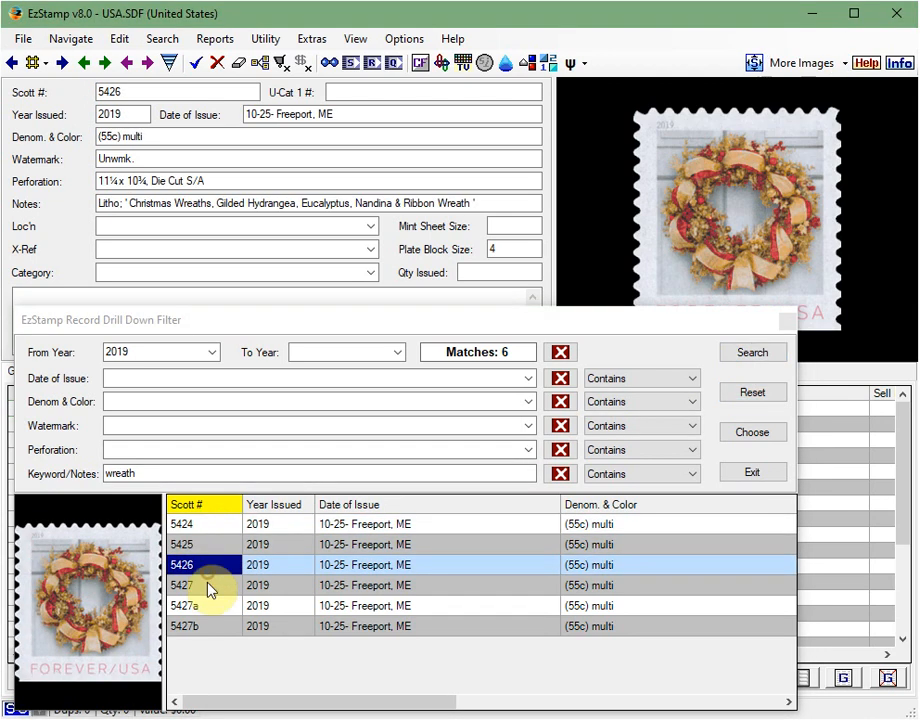
pyautogui.click(208, 585)
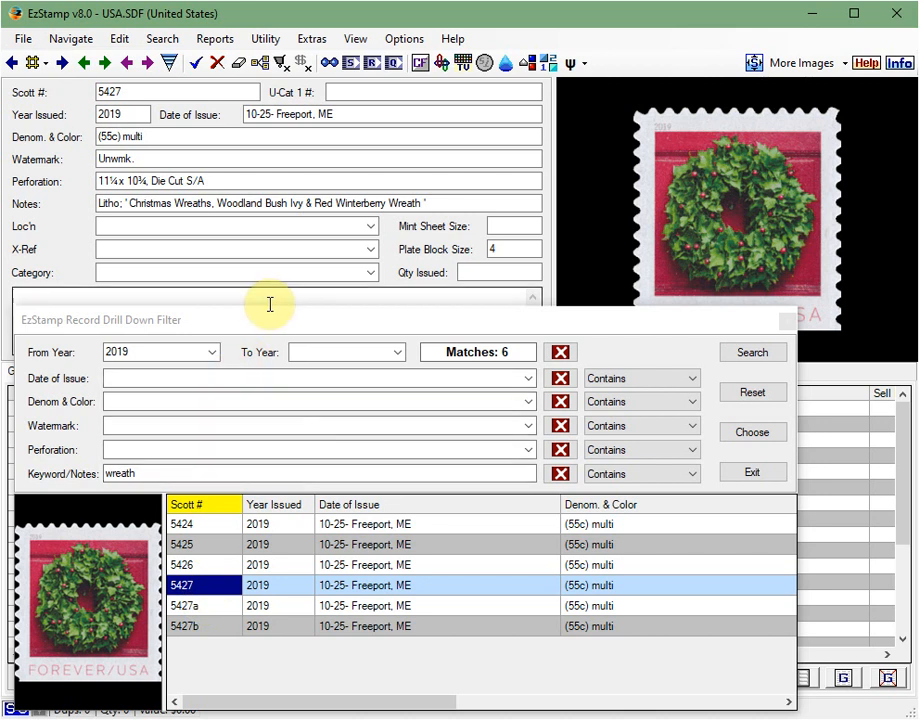
pyautogui.moveTo(265, 321); pyautogui.dragTo(422, 525)
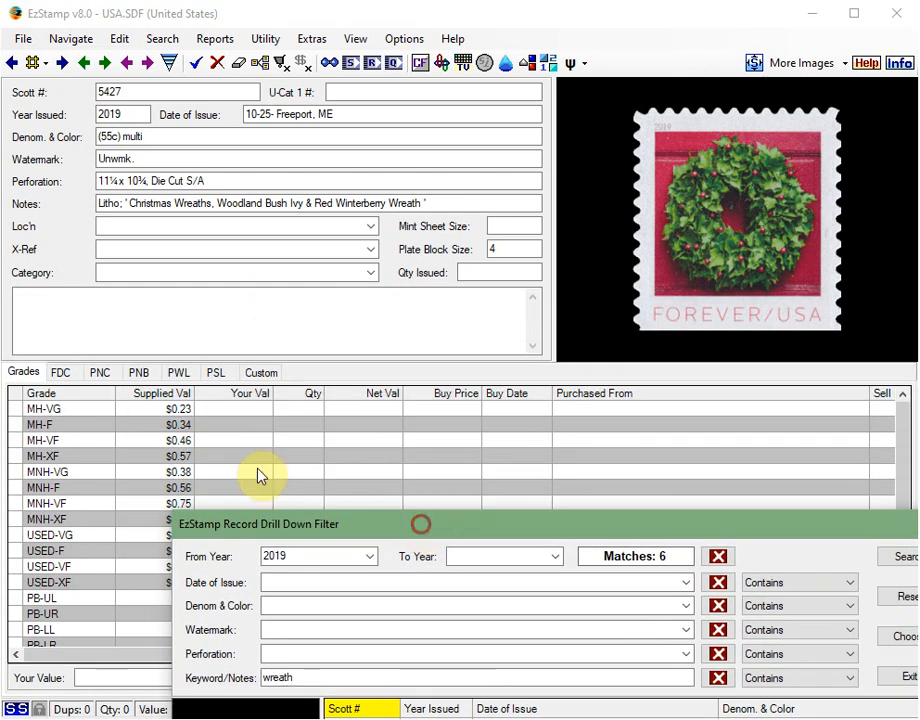
pyautogui.click(133, 473)
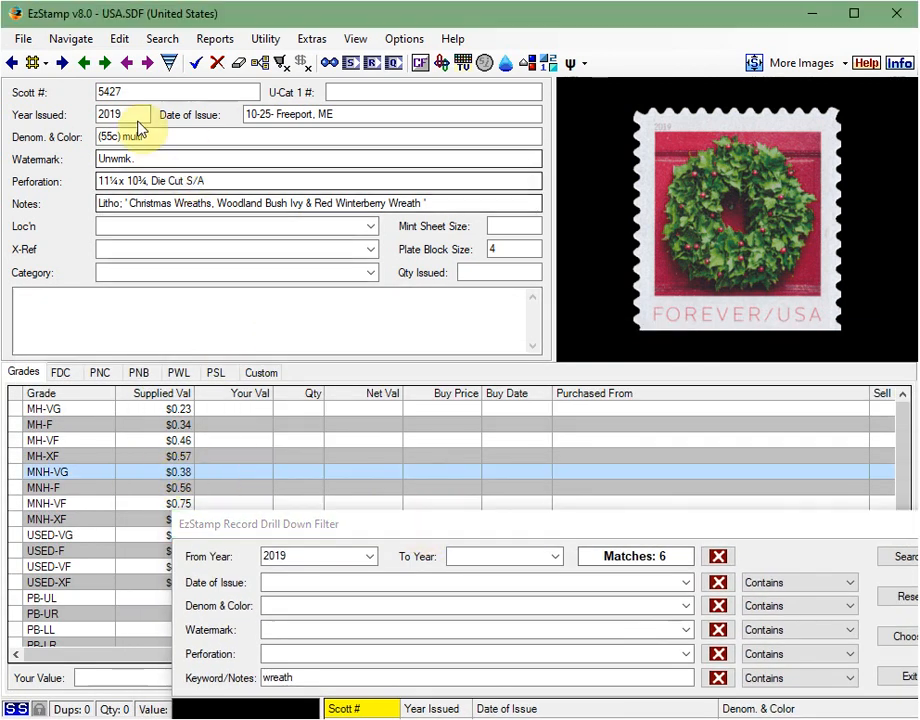
pyautogui.click(197, 64)
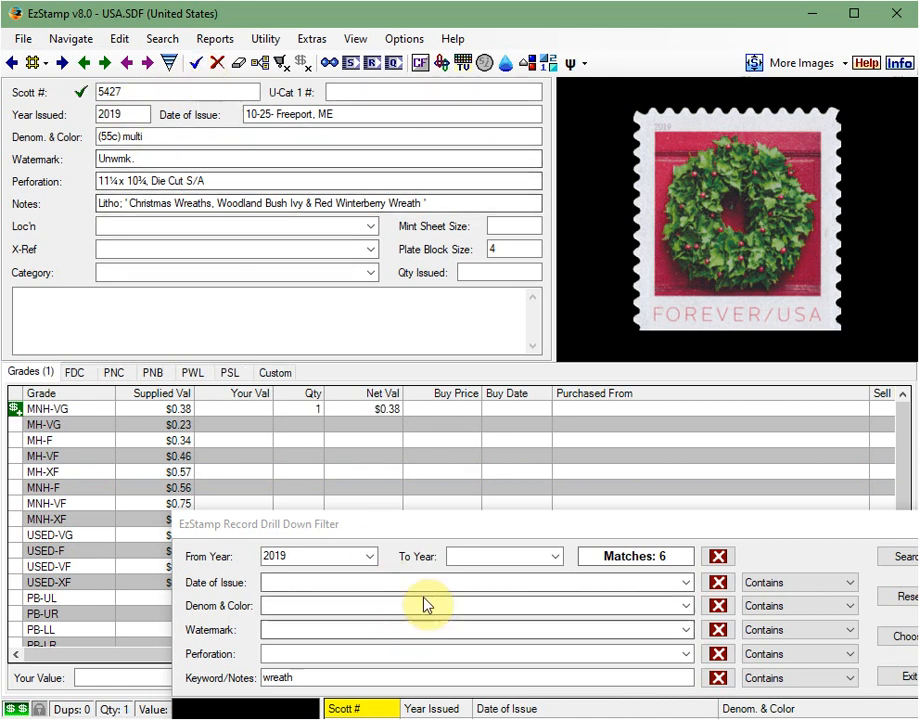
# - View Scott 5424 in the filter results and try searching the 2019 stamps for the keyword "muppets"
pyautogui.moveTo(436, 529); pyautogui.dragTo(339, 284)
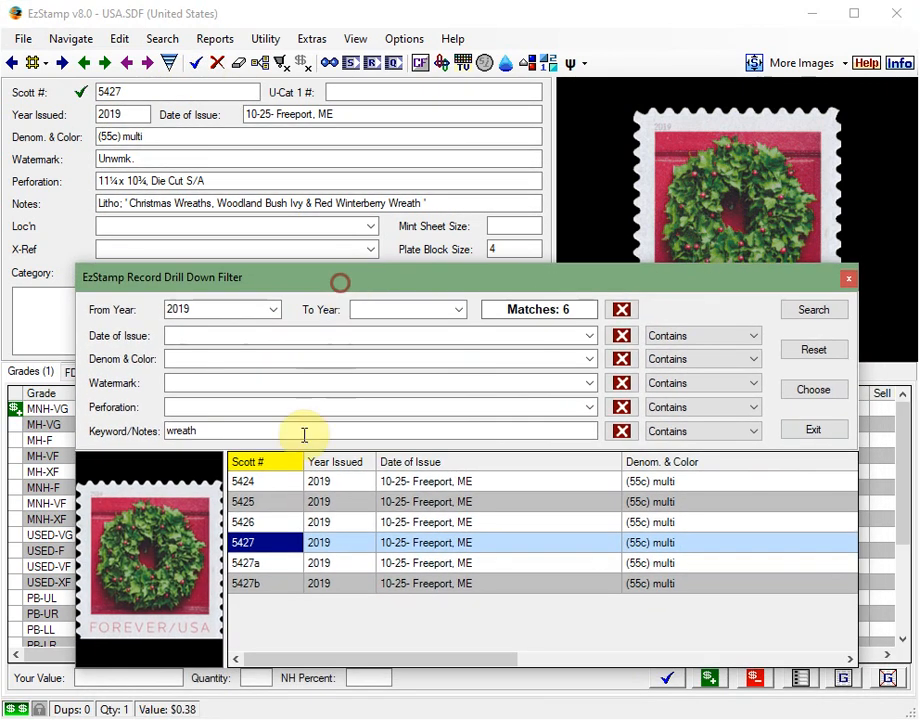
pyautogui.click(257, 487)
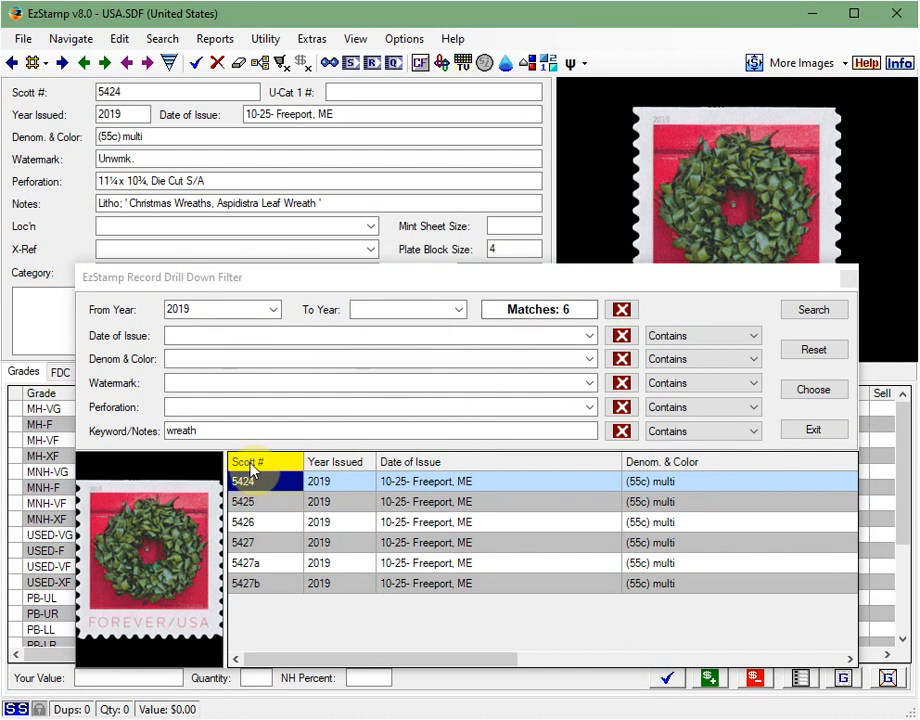
pyautogui.click(212, 431)
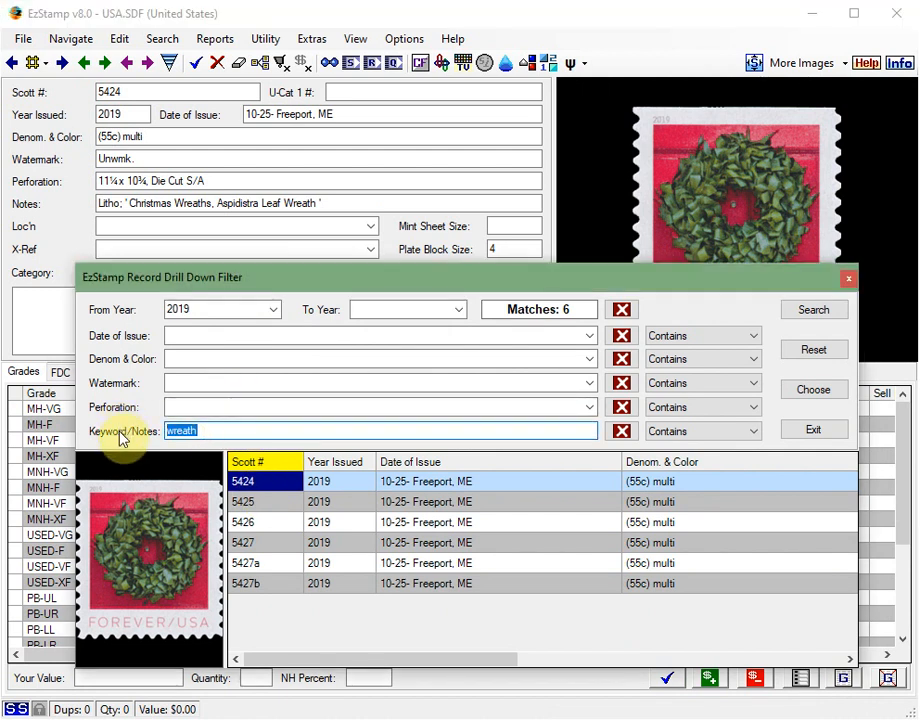
pyautogui.write('m')
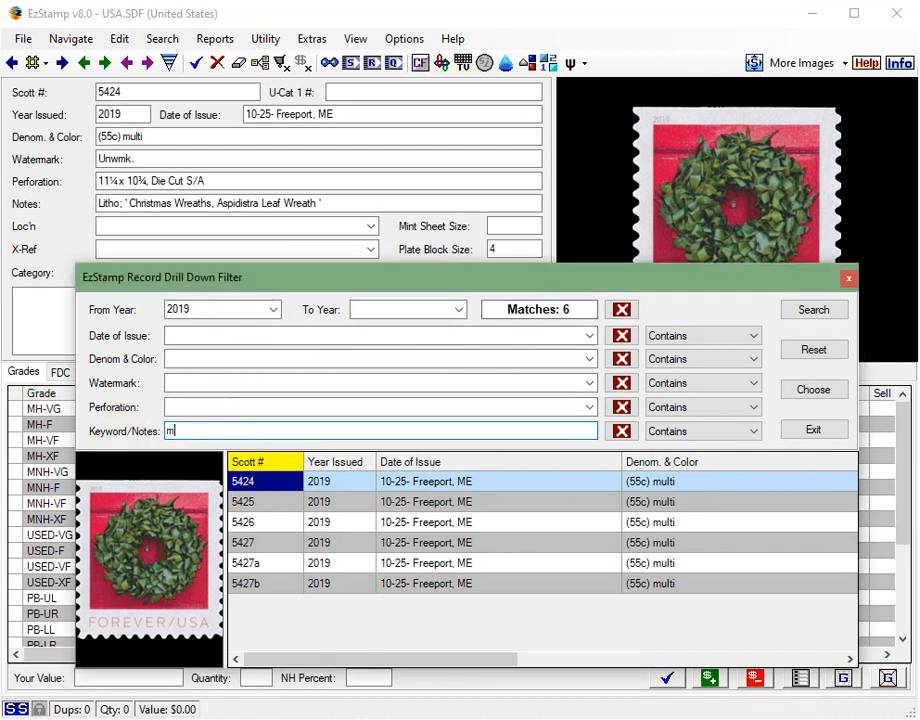
pyautogui.write('uppets')
pyautogui.click(795, 311)
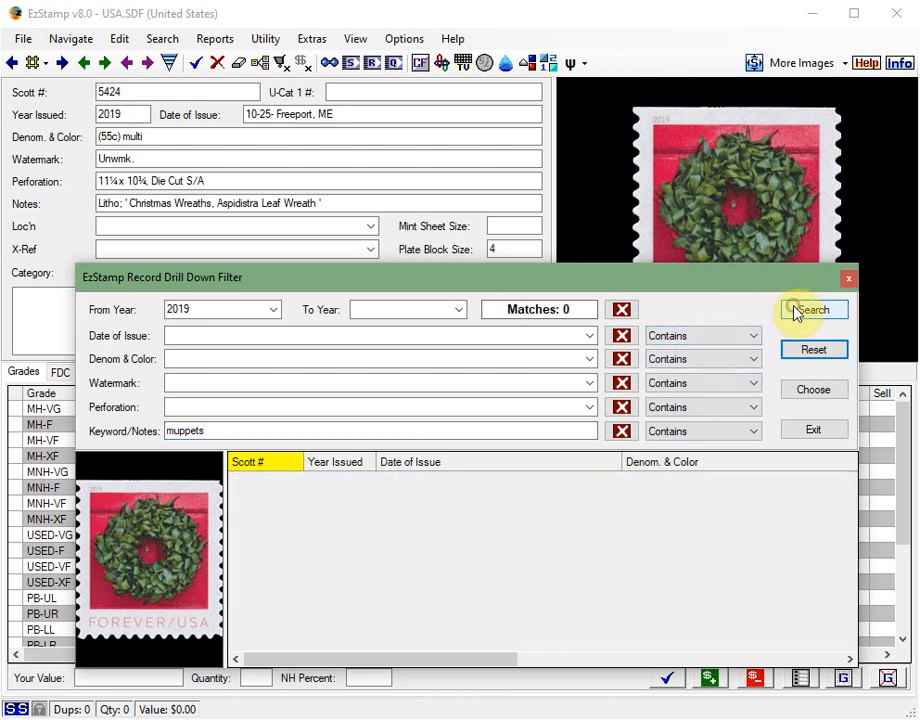
# - Change the filter keyword to "muppet", repeat the search and view the Scott 5394c and 5394g stamps
pyautogui.click(244, 436)
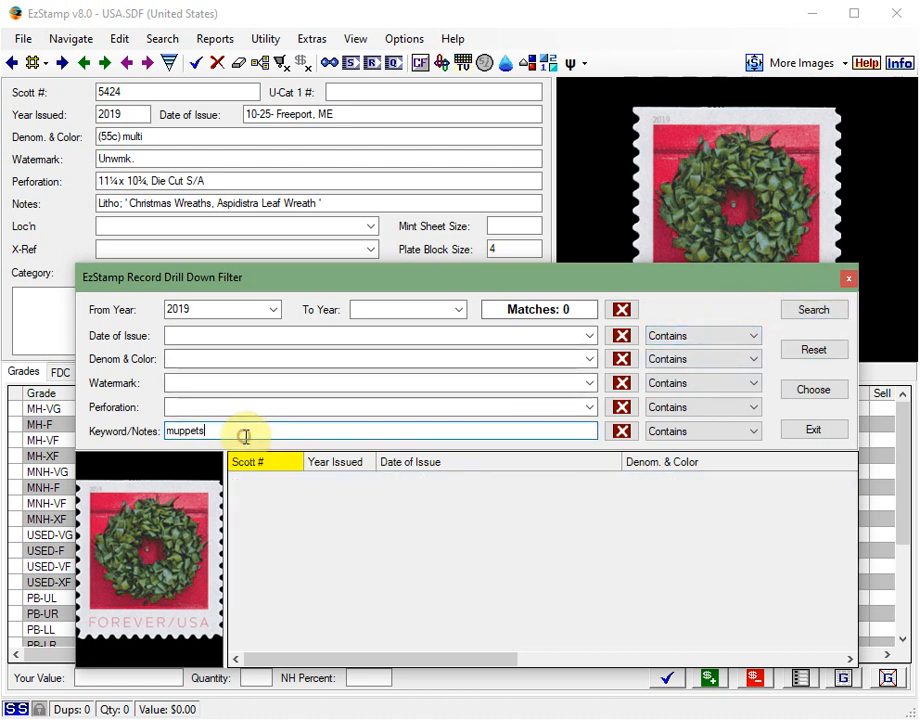
pyautogui.click(790, 310)
pyautogui.click(268, 522)
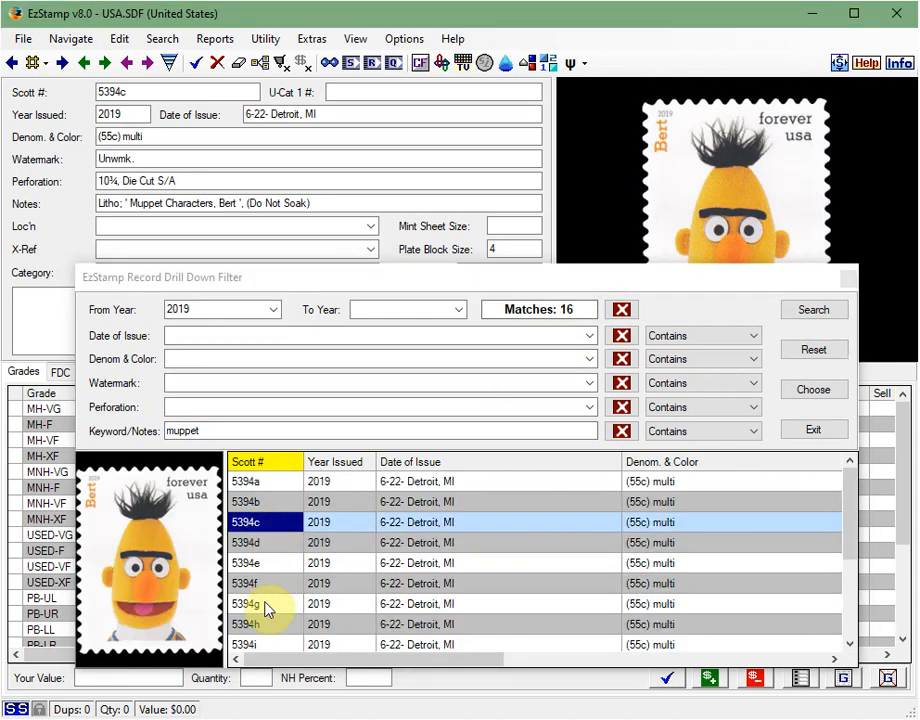
pyautogui.click(267, 605)
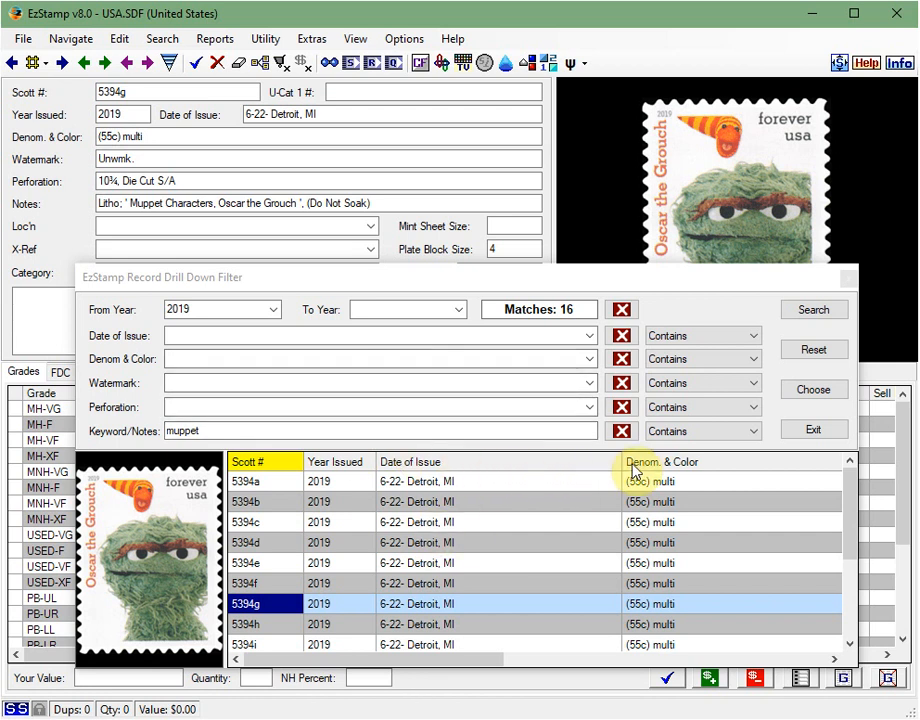
# - Close the Record Drill Down Filter, reopen it to view the muppet search again, and exit it
pyautogui.click(815, 438)
pyautogui.click(170, 66)
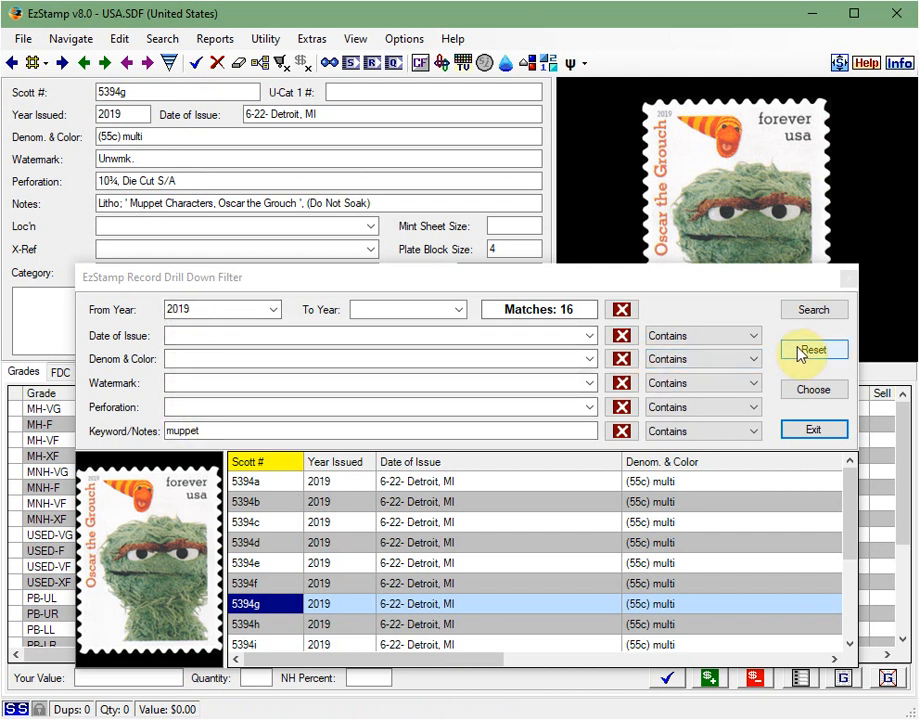
pyautogui.click(816, 430)
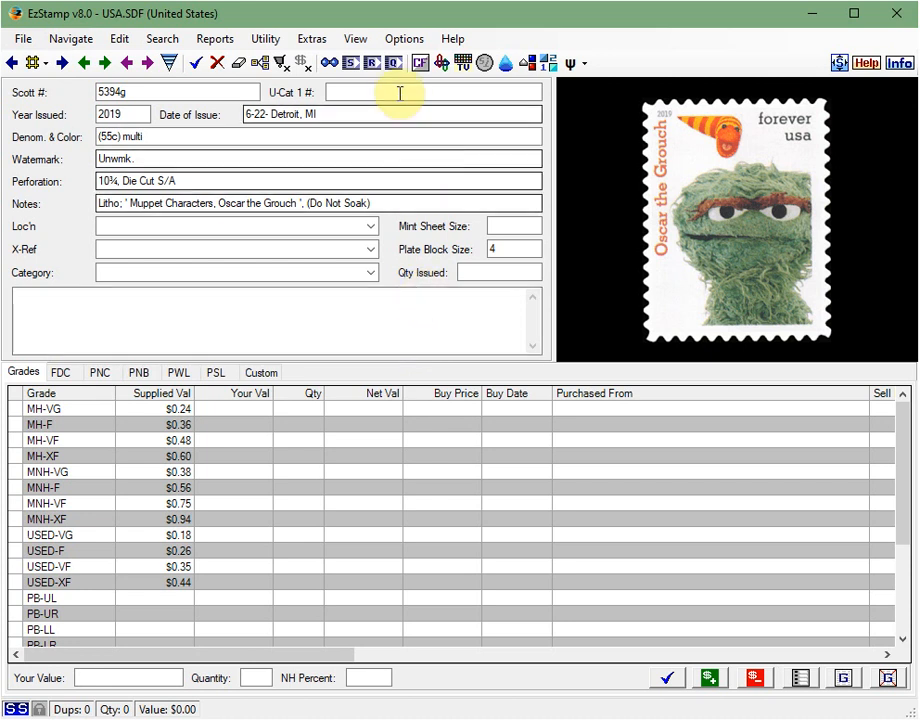
# - Open the EzStamp PDF manual, browse from its cover through the table of contents to page 175, and close it
pyautogui.click(459, 37)
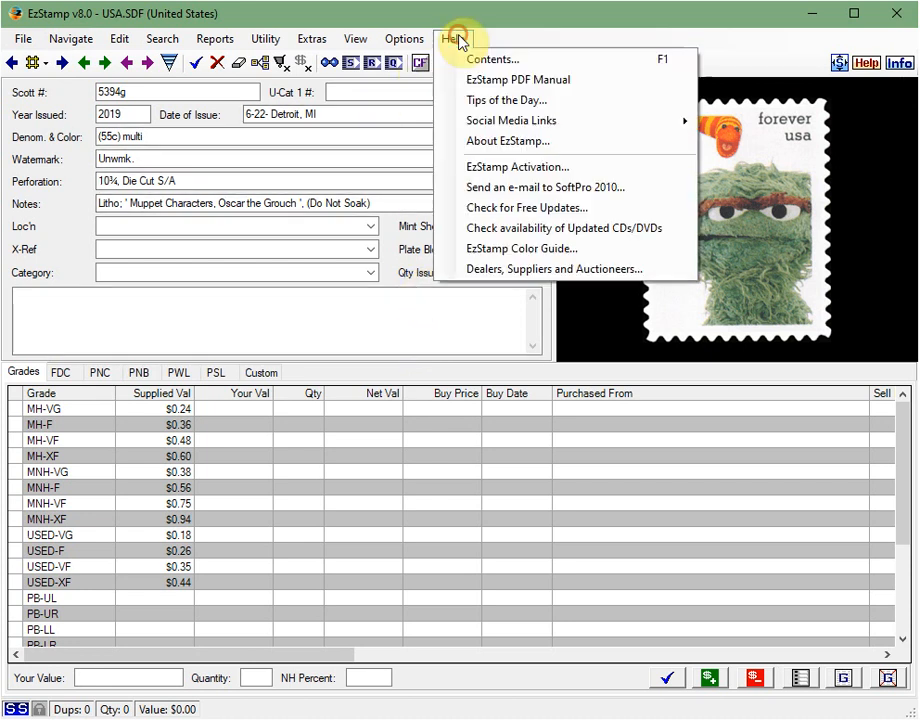
pyautogui.click(500, 82)
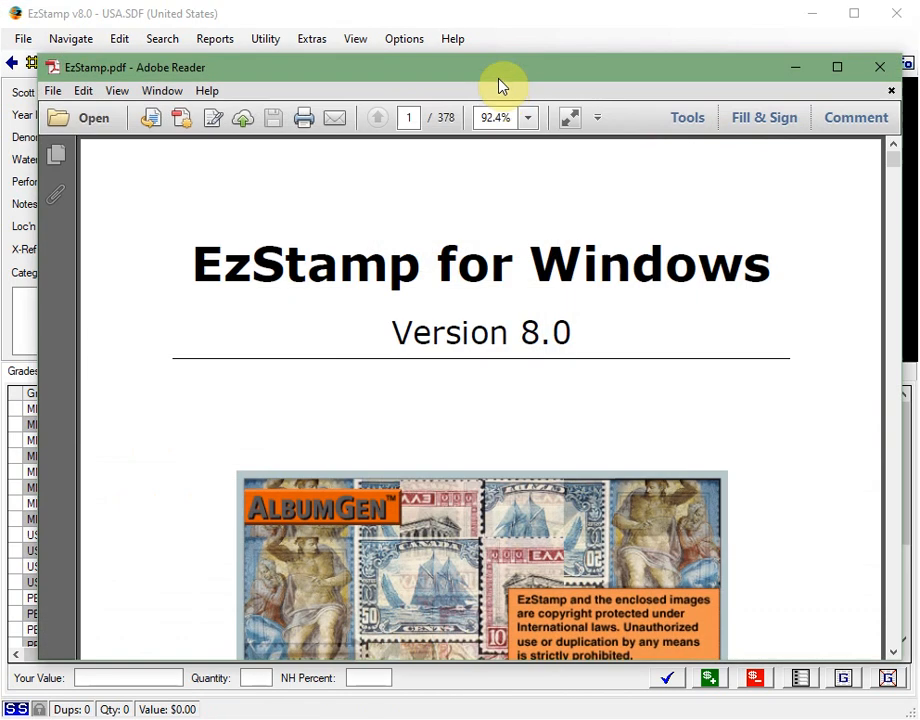
pyautogui.scroll(-15, 452, 315)
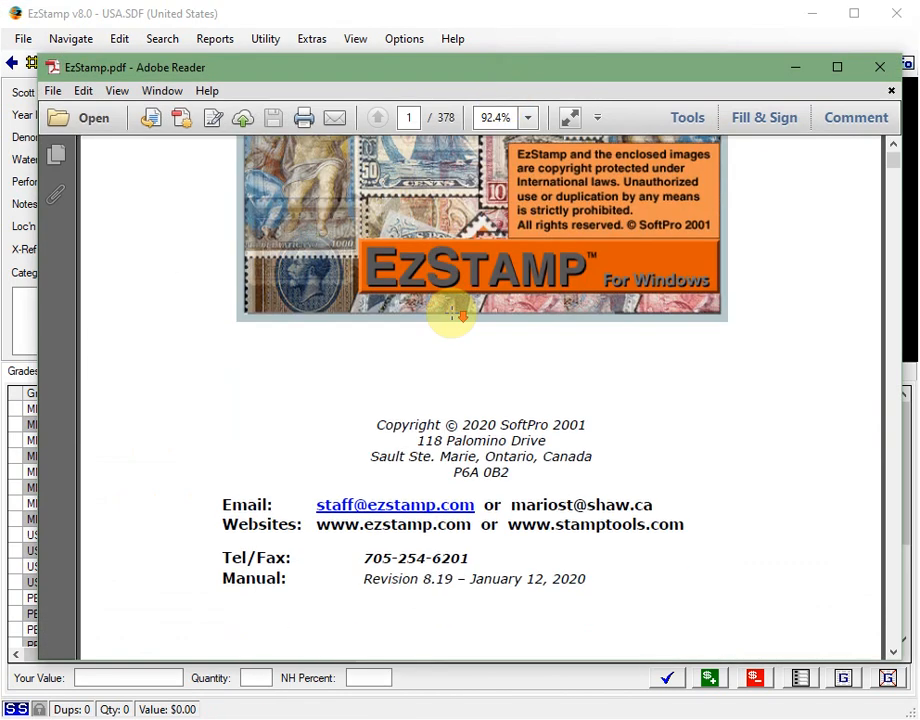
pyautogui.scroll(-10, 455, 320)
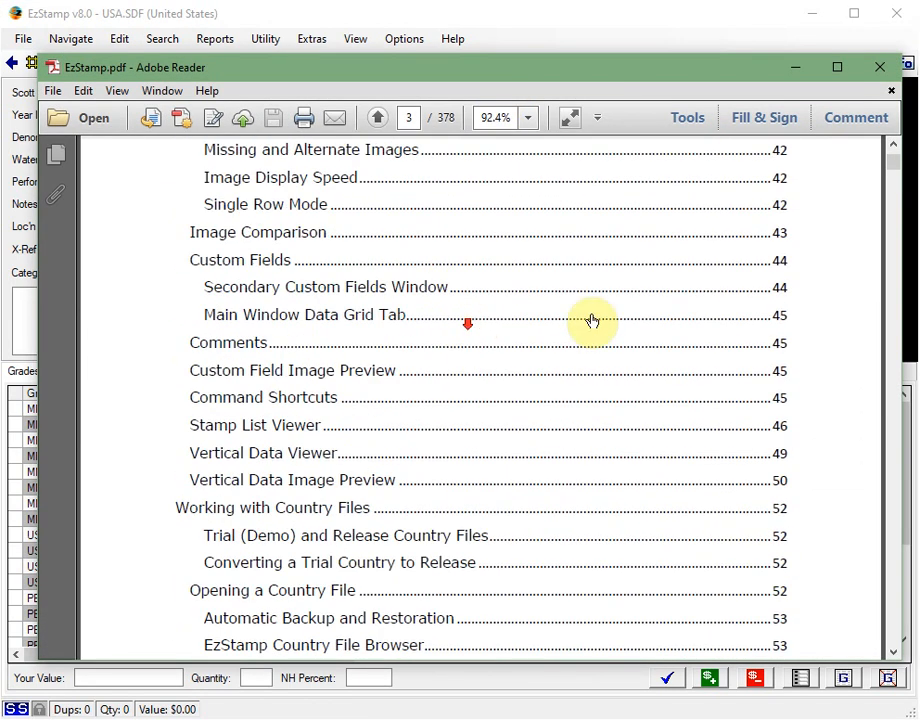
pyautogui.moveTo(893, 176); pyautogui.dragTo(885, 393)
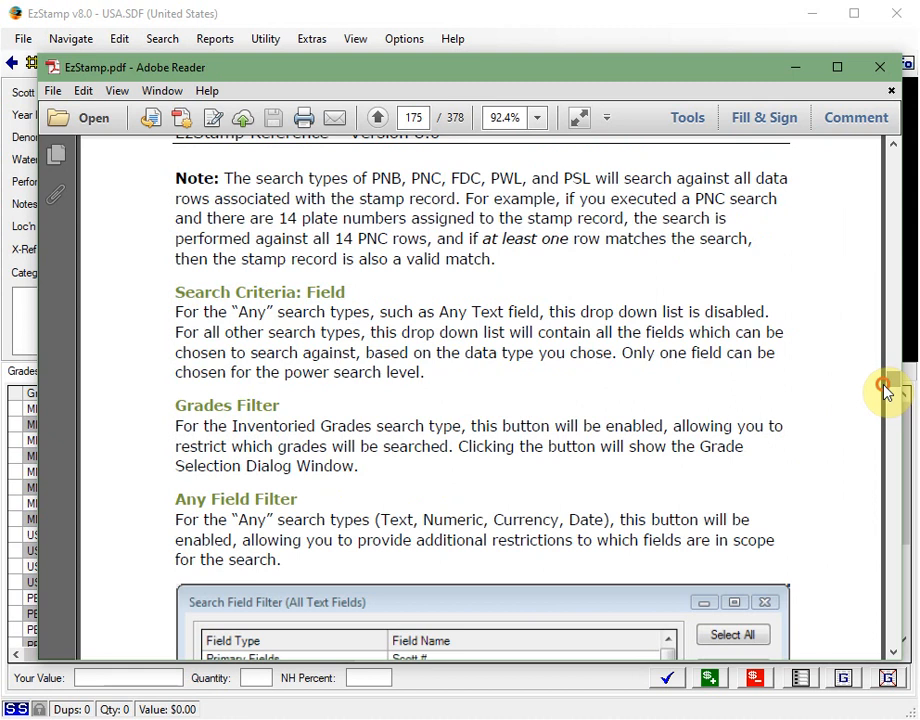
pyautogui.click(886, 72)
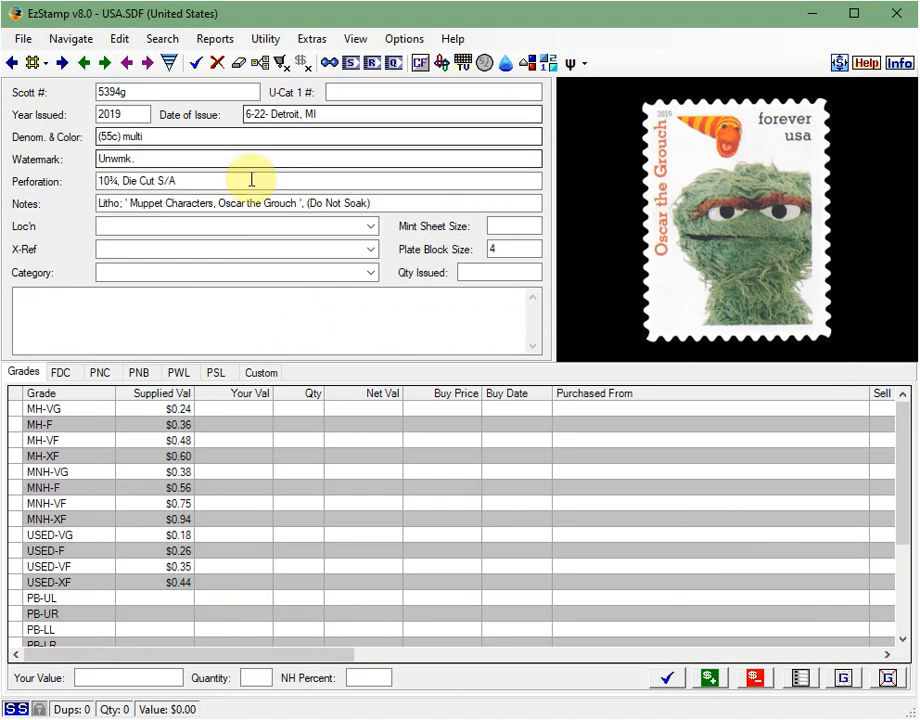
# - Go to Scott 500 and open its PNB plate number data in the Quick Edit window
pyautogui.write('500')
pyautogui.press('Return')
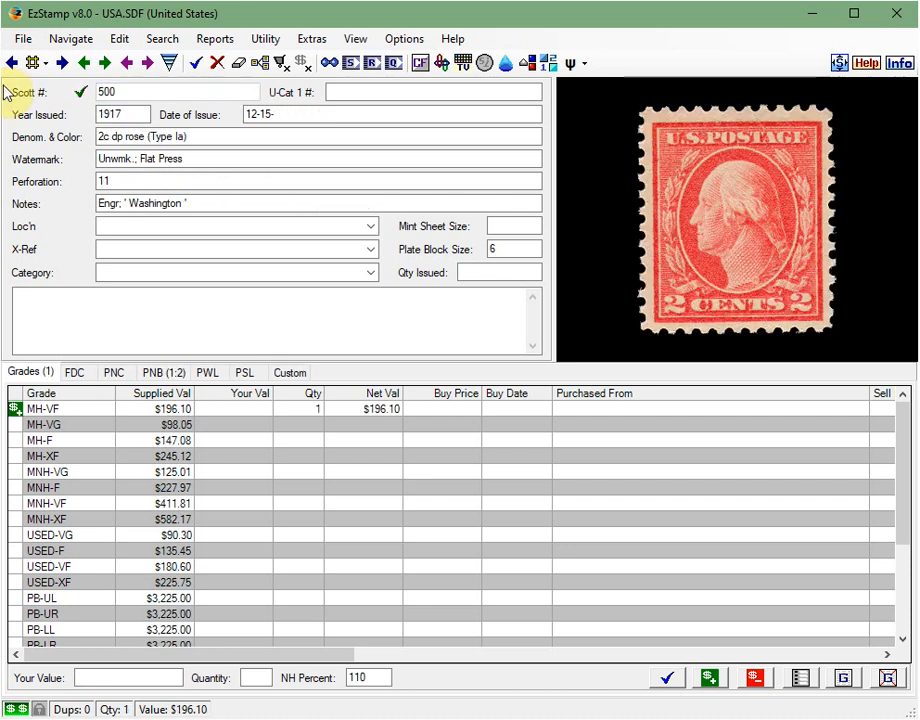
pyautogui.click(164, 376)
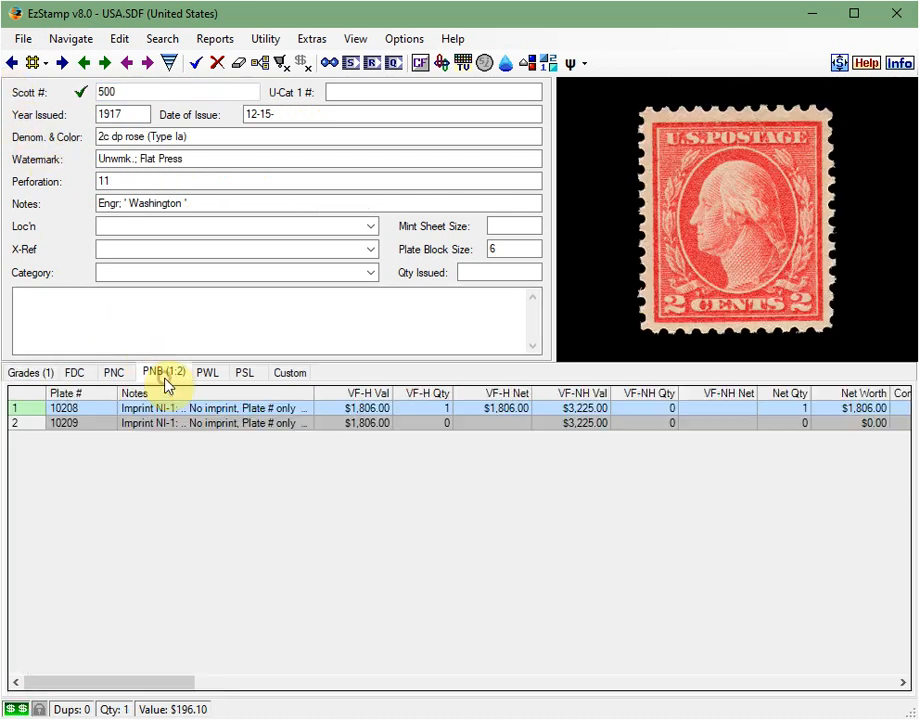
pyautogui.doubleClick(229, 411)
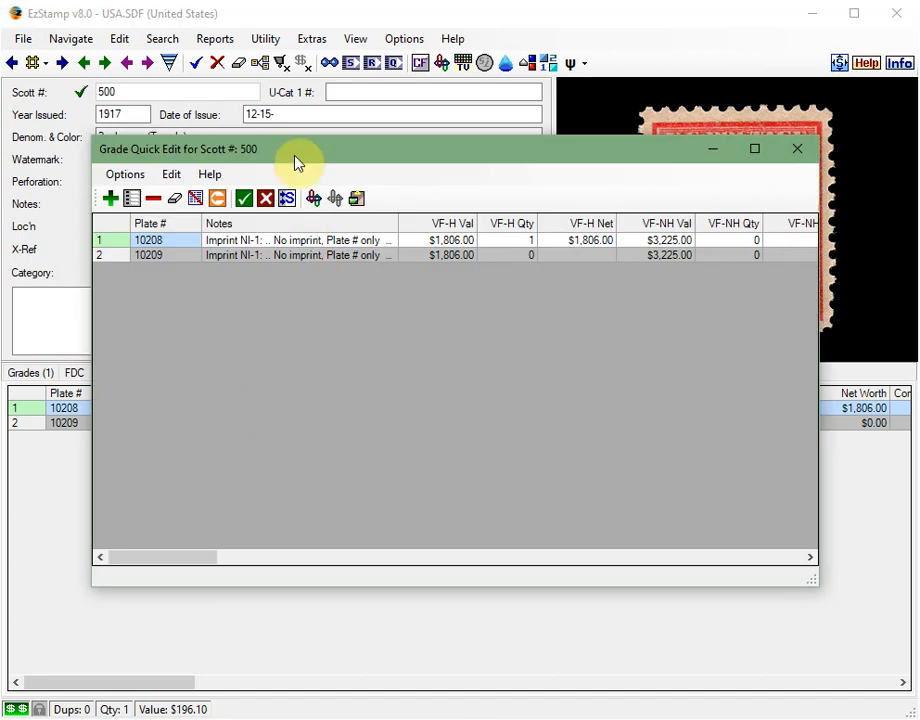
pyautogui.moveTo(292, 158); pyautogui.dragTo(282, 215)
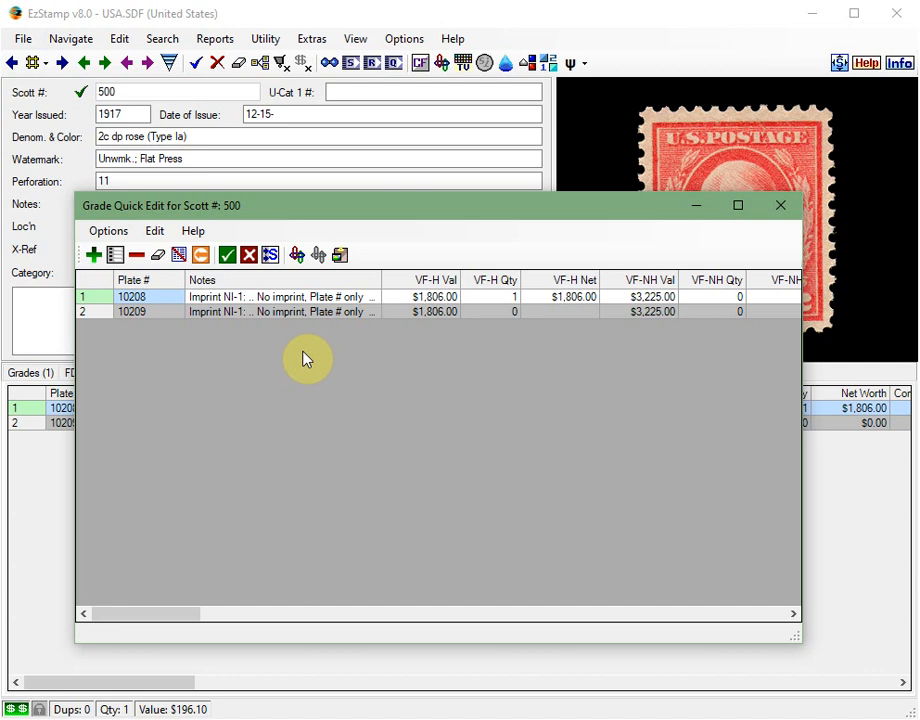
# - Read the context help on Quick Edit for FDC, PNC and PNB data, and close the help and Quick Edit windows
pyautogui.press('F1')
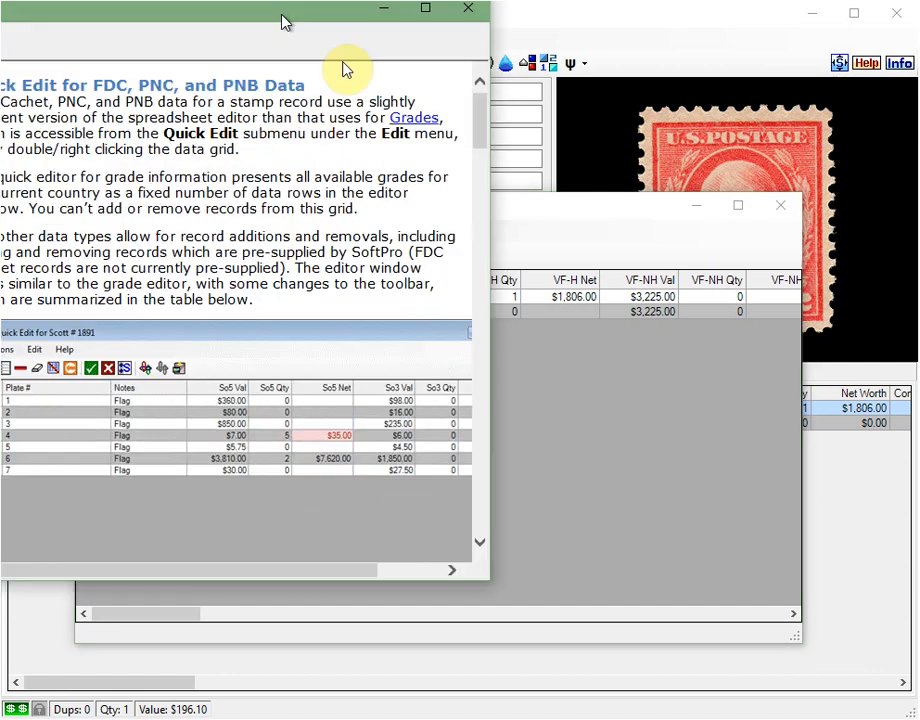
pyautogui.moveTo(281, 20); pyautogui.dragTo(653, 123)
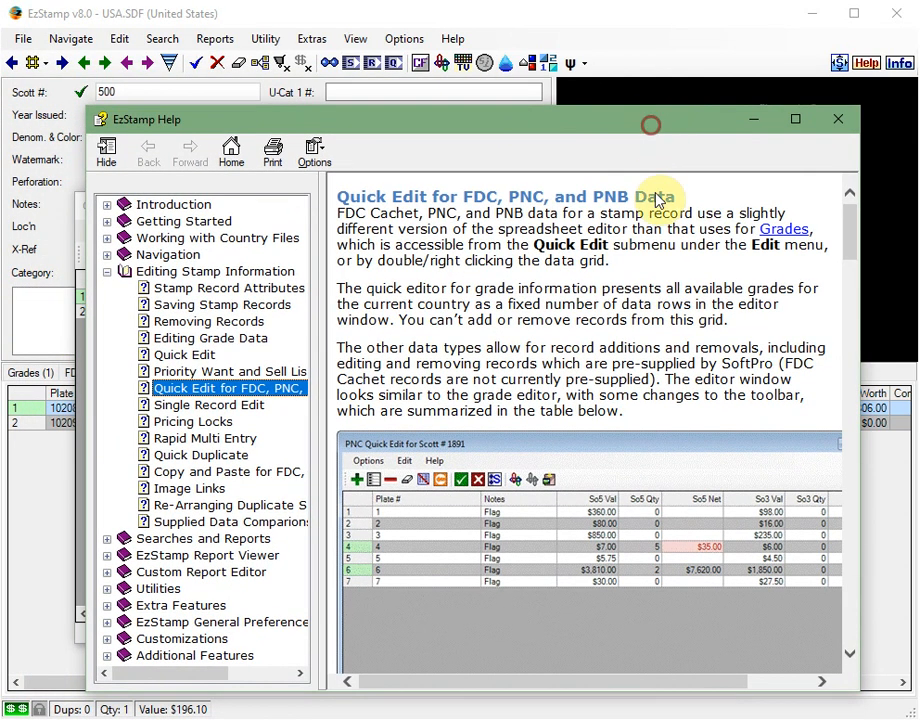
pyautogui.scroll(-10, 610, 297)
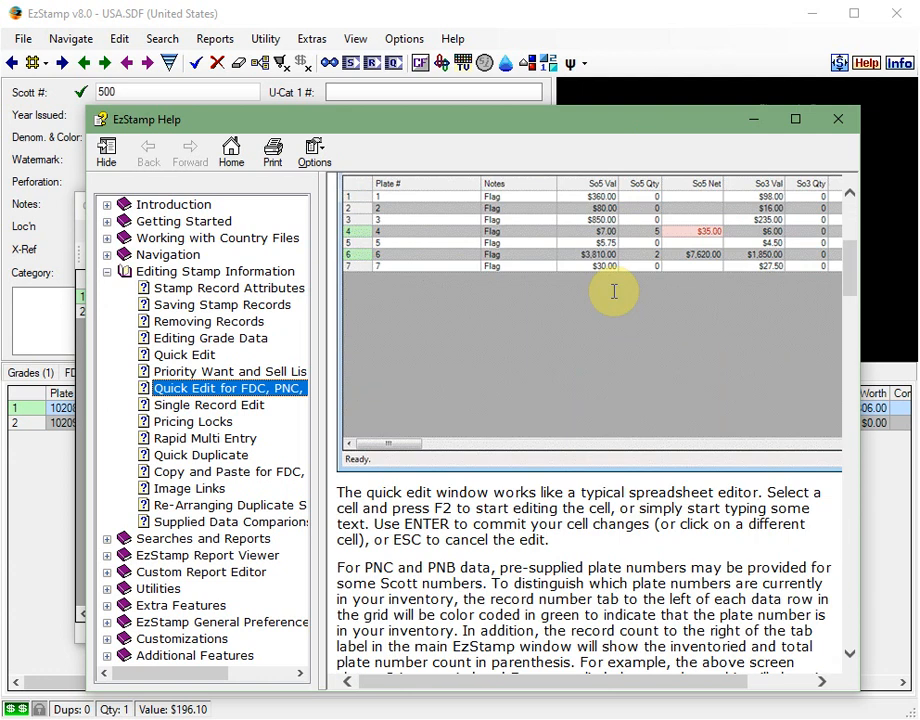
pyautogui.scroll(-8, 612, 312)
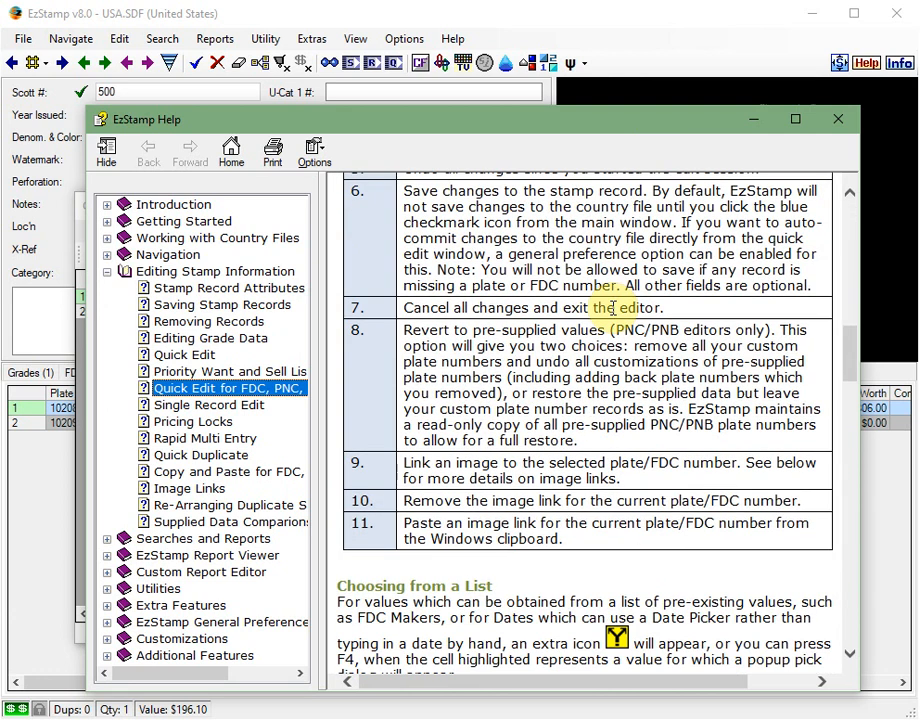
pyautogui.click(840, 119)
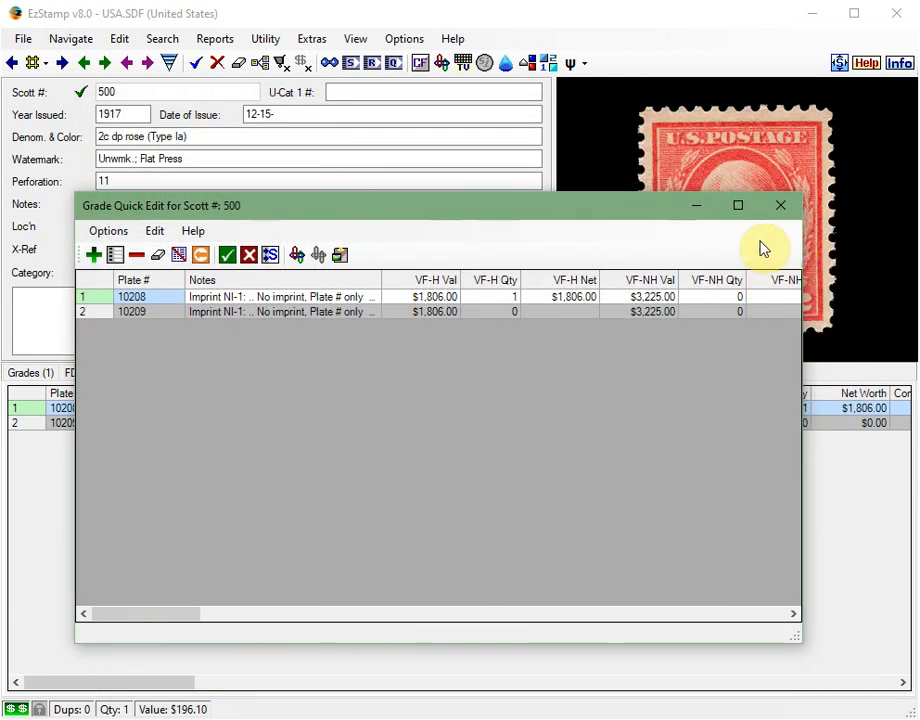
pyautogui.click(781, 206)
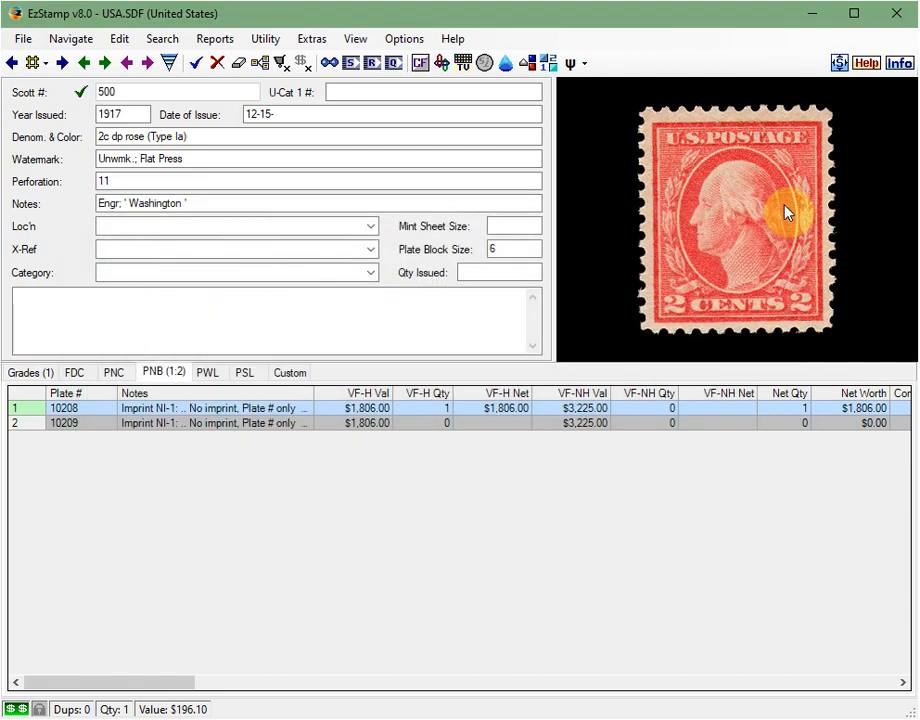